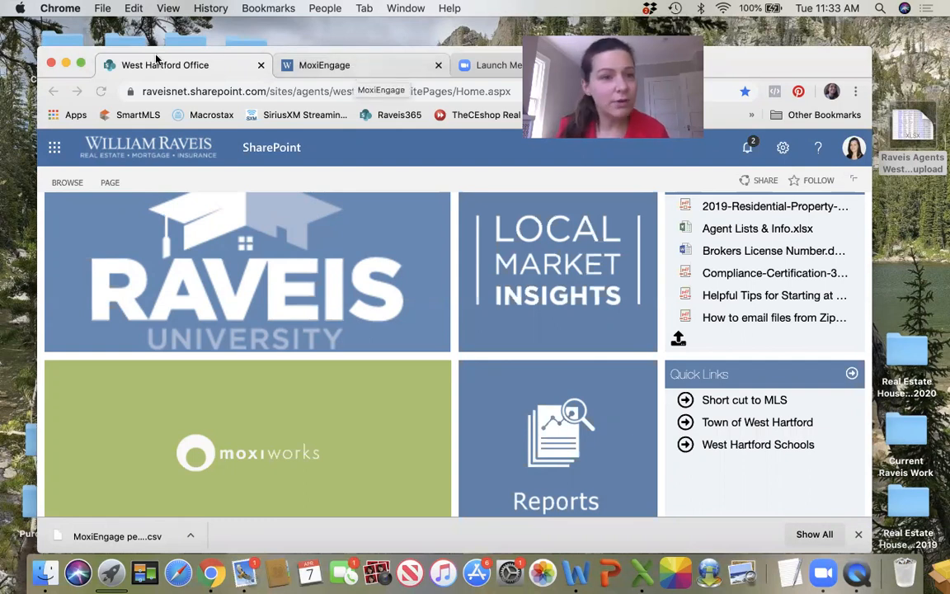
Launch MoxiWorks from the West Hartford Office SharePoint page and close the extra Present page, leaving the MoxiEngage dashboard open.
{"action": "scroll", "coordinate": [210, 276], "scroll_direction": "up", "scroll_amount": 10}
{"action": "scroll", "coordinate": [210, 276], "scroll_direction": "down", "scroll_amount": 5}
{"action": "scroll", "coordinate": [209, 276], "scroll_direction": "down", "scroll_amount": 5}
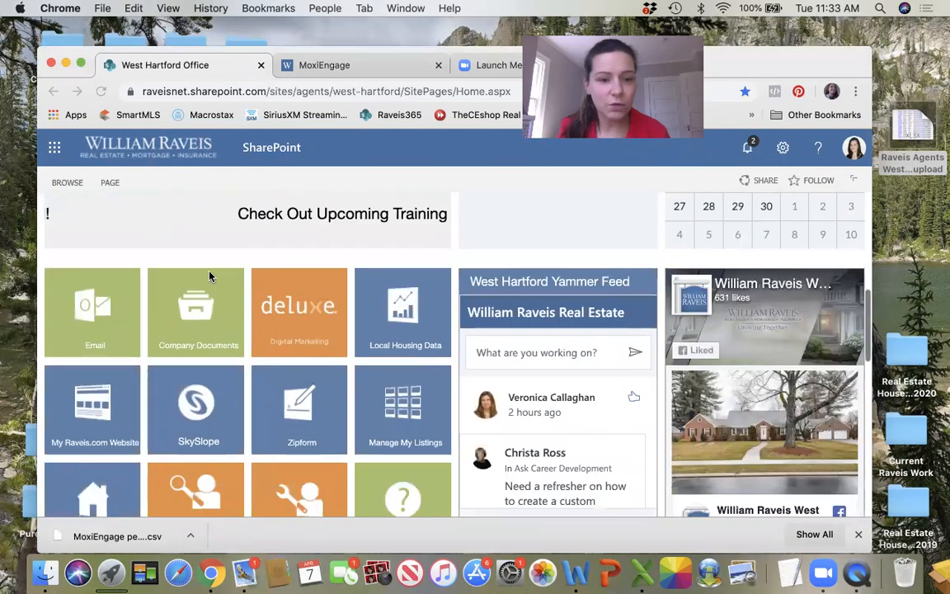
{"action": "scroll", "coordinate": [209, 276], "scroll_direction": "down", "scroll_amount": 3}
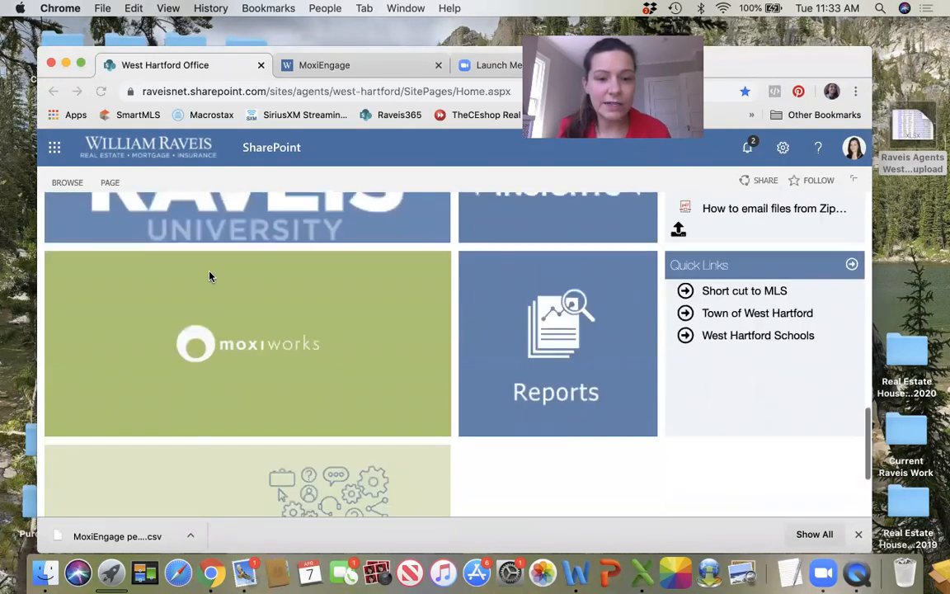
{"action": "left_click", "coordinate": [287, 328]}
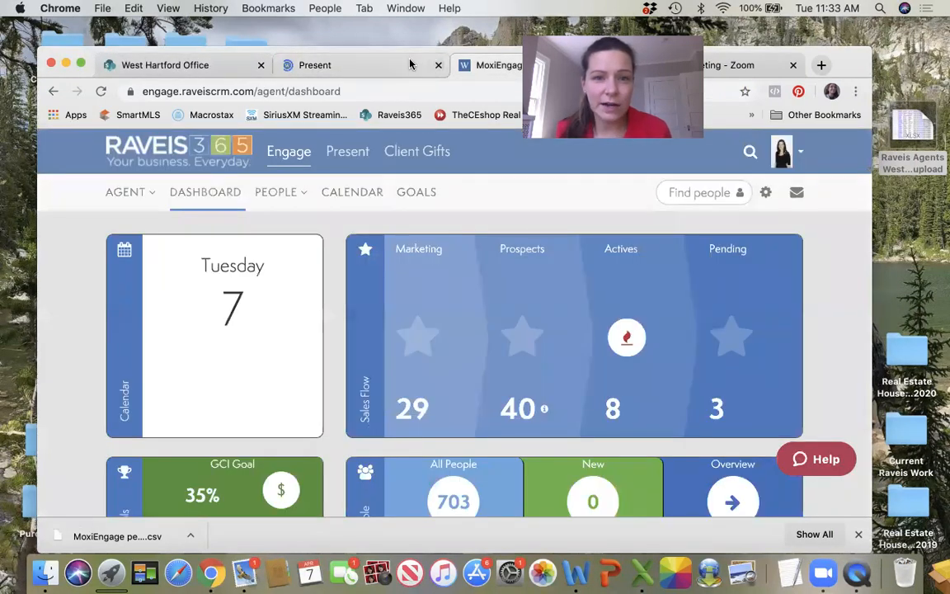
{"action": "left_click", "coordinate": [417, 64]}
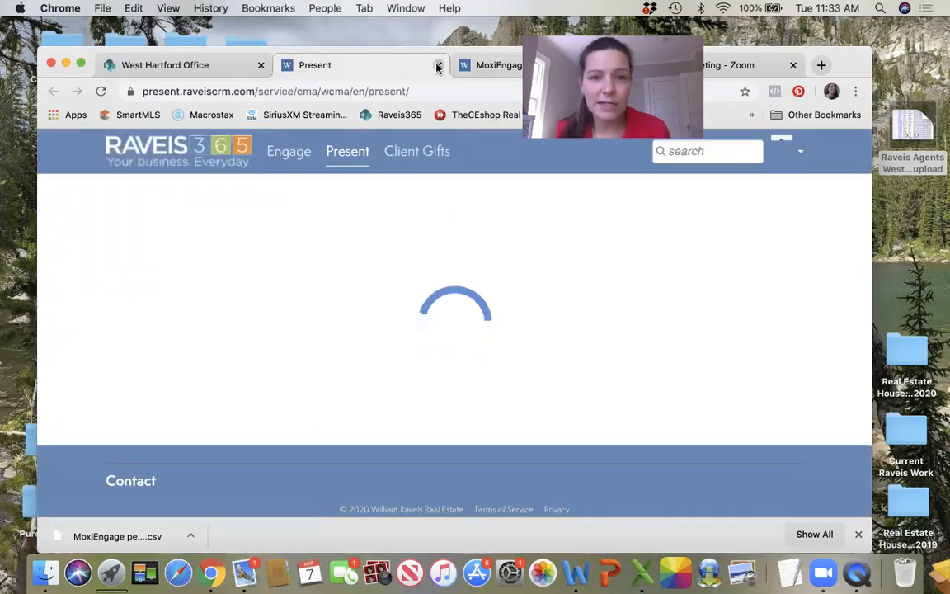
{"action": "left_click", "coordinate": [438, 65]}
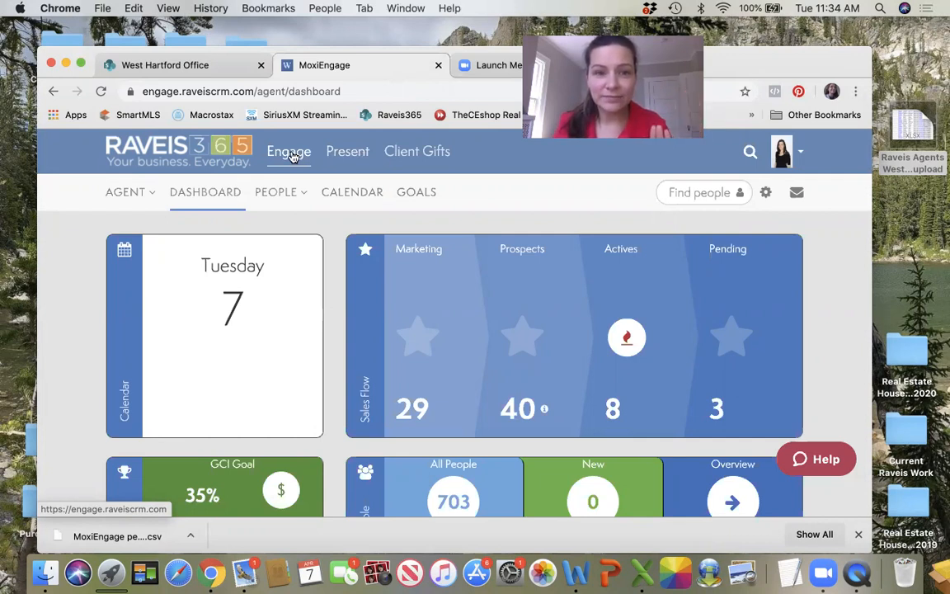
Open the My People contact list and bring up the Import Outlook CSV dialog.
{"action": "left_click", "coordinate": [280, 193]}
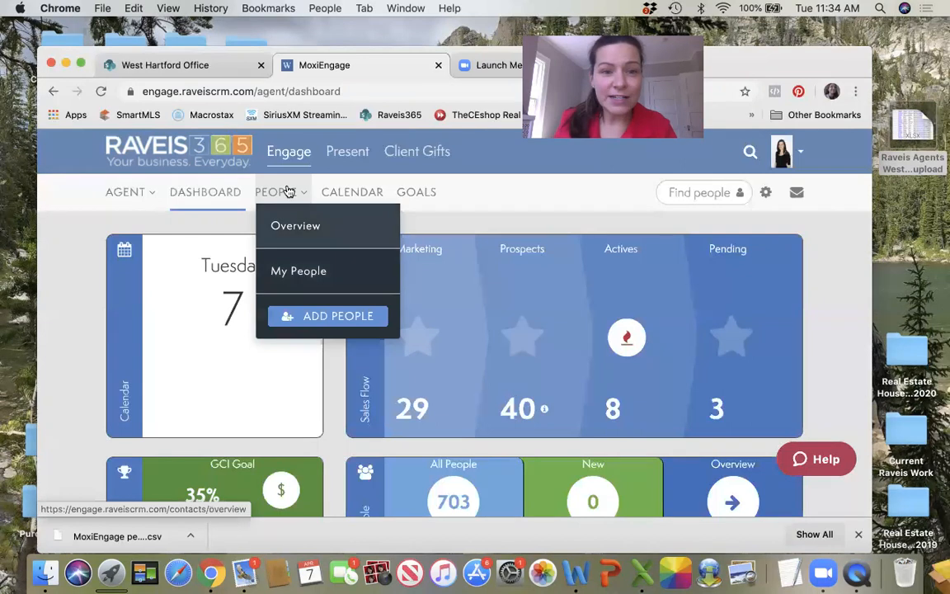
{"action": "left_click", "coordinate": [307, 276]}
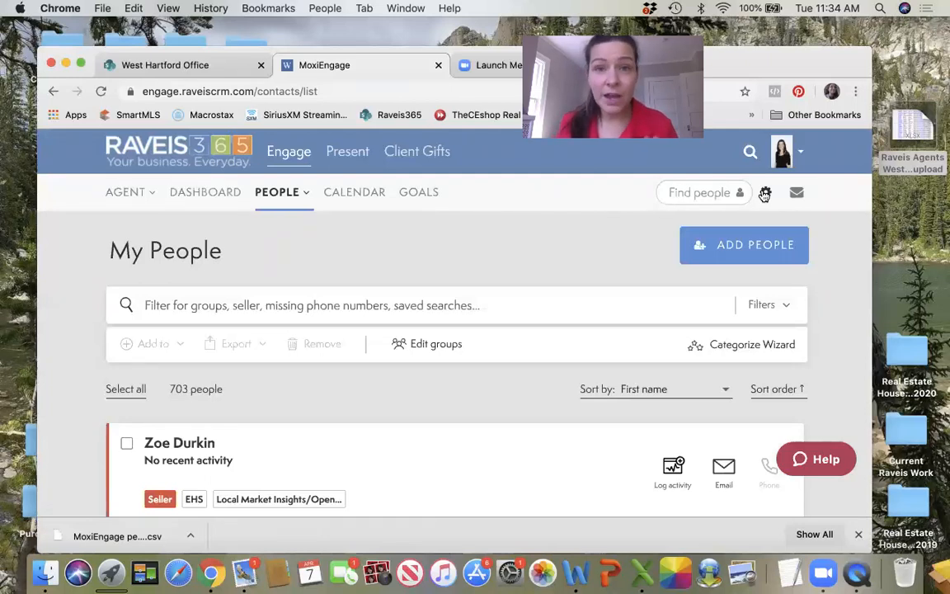
{"action": "mouse_move", "coordinate": [285, 195]}
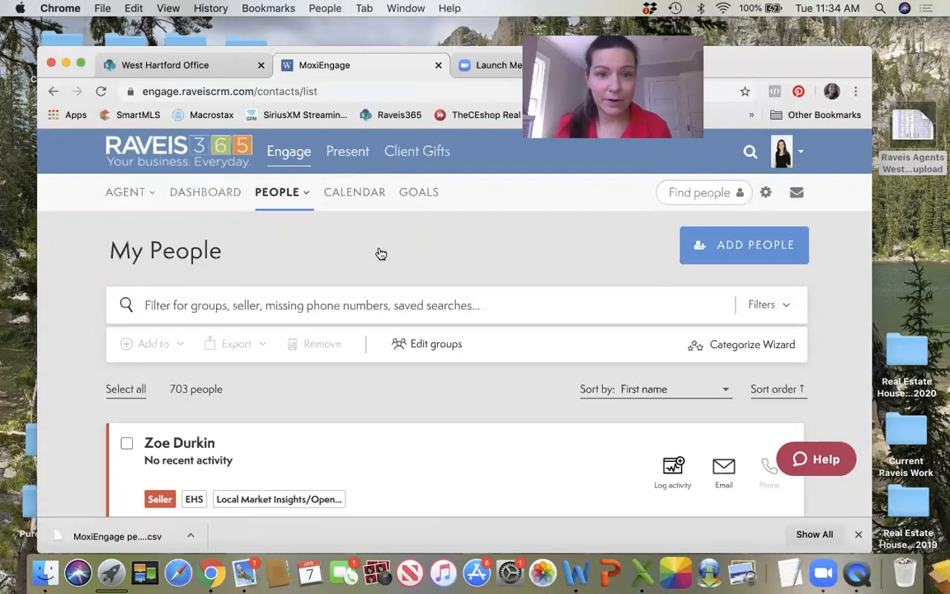
{"action": "left_click", "coordinate": [767, 193]}
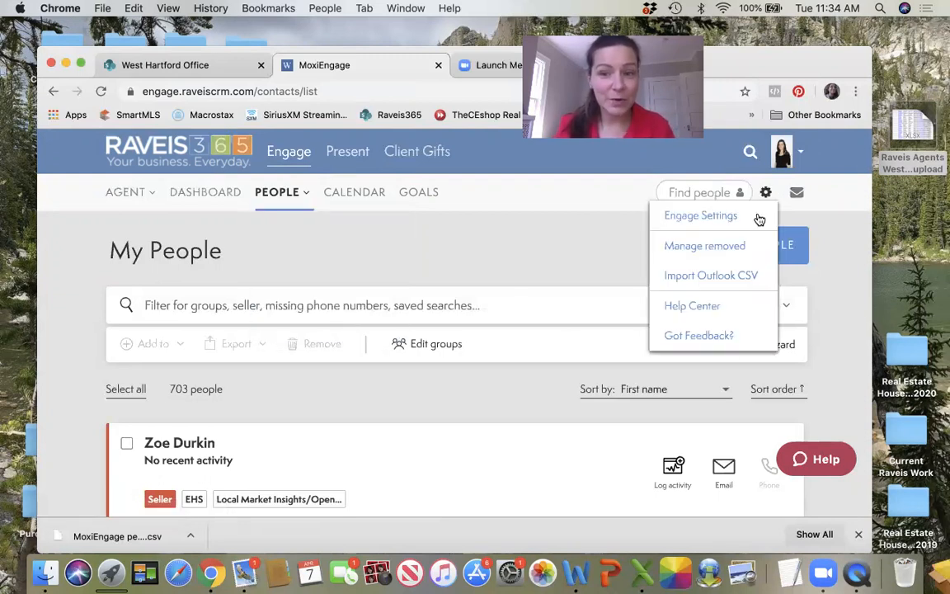
{"action": "left_click", "coordinate": [714, 278]}
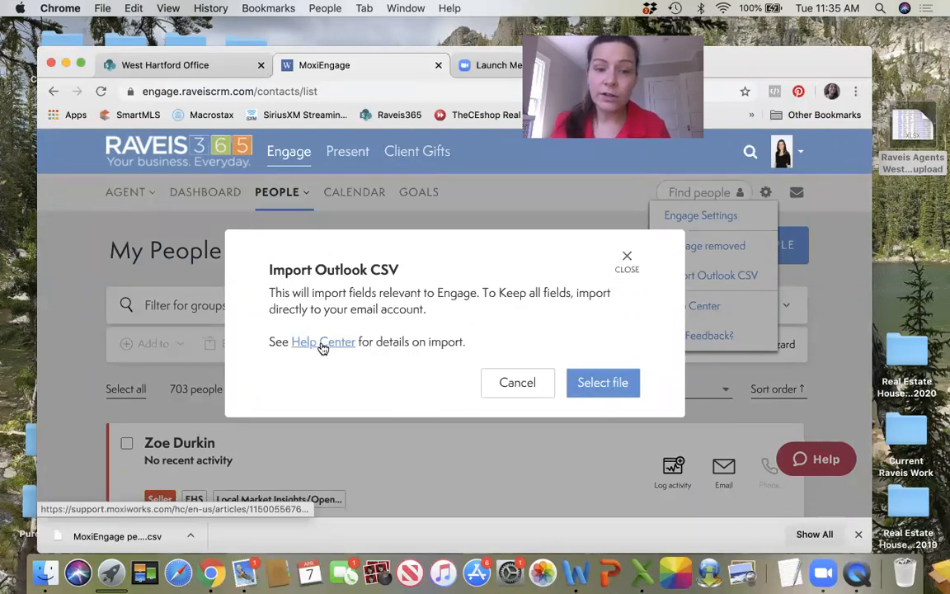
View the Help Center article on importing contacts into MoxiEngage, return to My People and close the import dialog.
{"action": "left_click", "coordinate": [323, 345]}
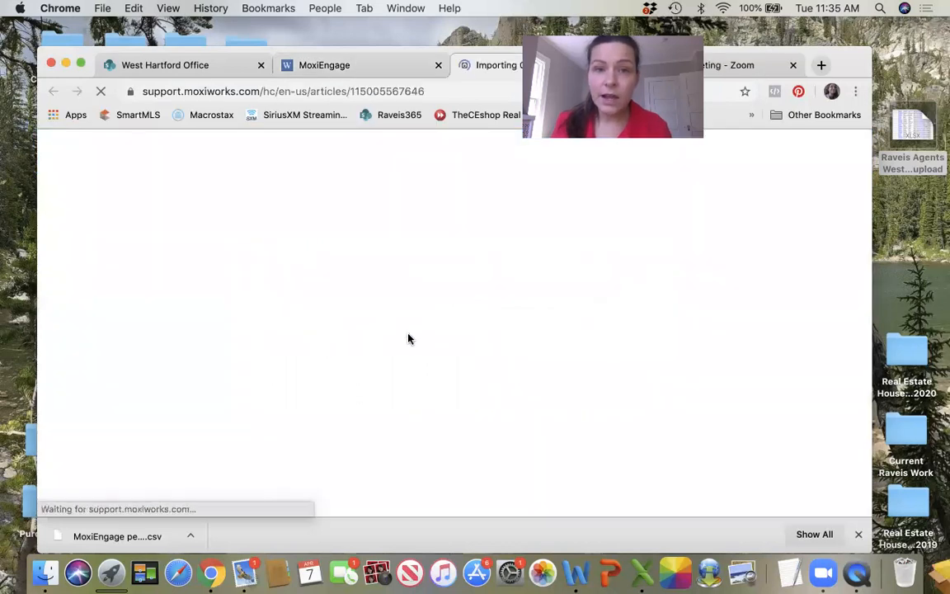
{"action": "scroll", "coordinate": [462, 376], "scroll_direction": "down", "scroll_amount": 2}
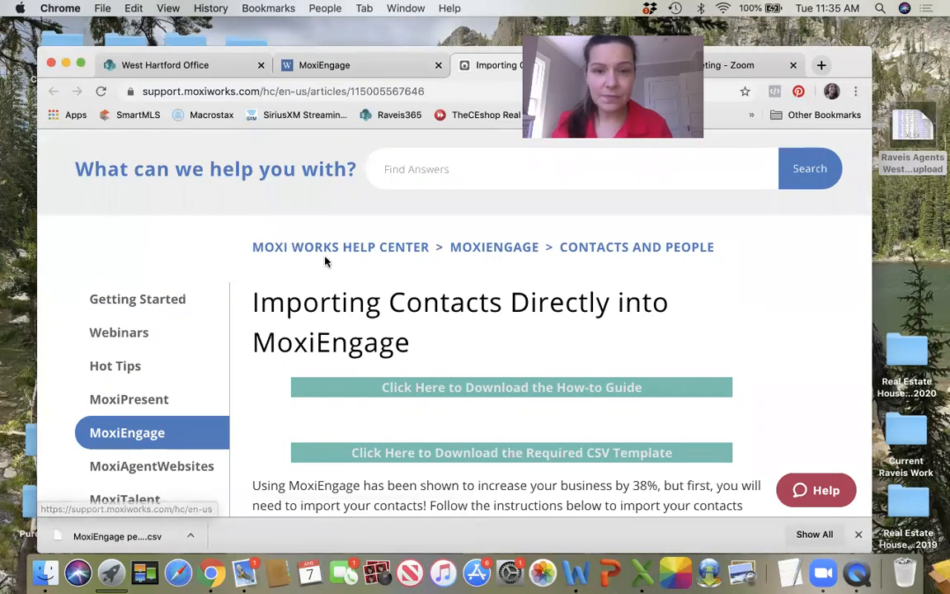
{"action": "scroll", "coordinate": [363, 287], "scroll_direction": "up", "scroll_amount": 2}
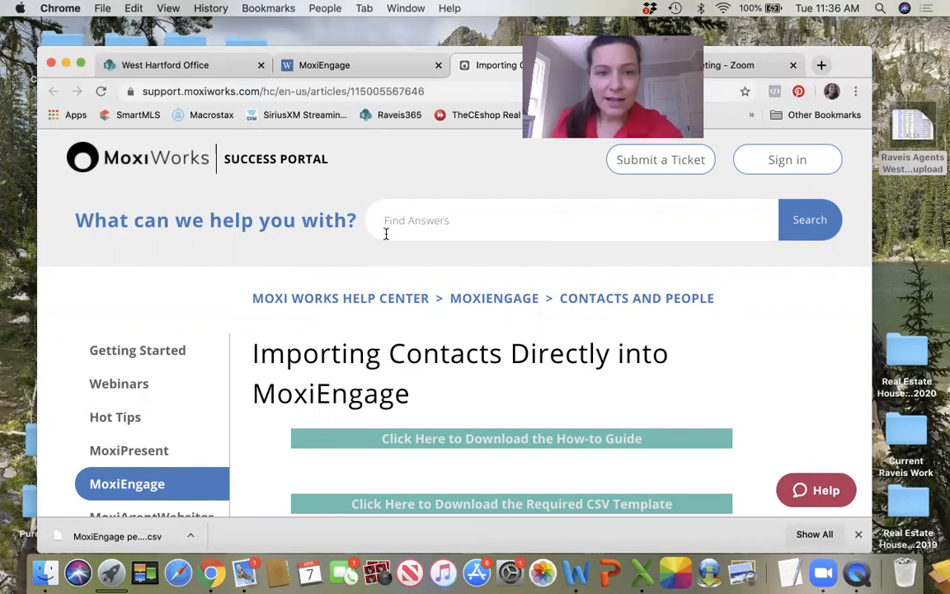
{"action": "left_click", "coordinate": [334, 65]}
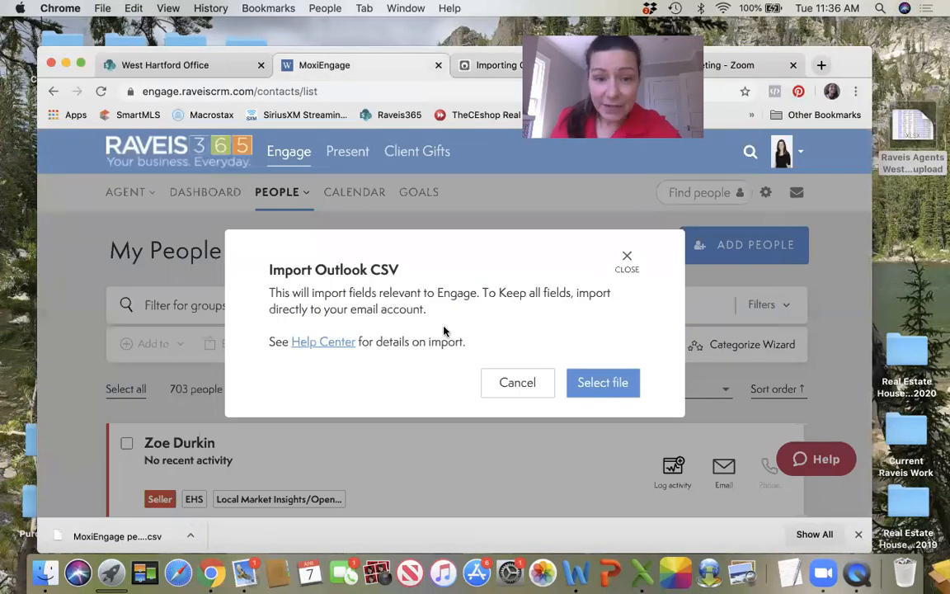
{"action": "left_click", "coordinate": [627, 260]}
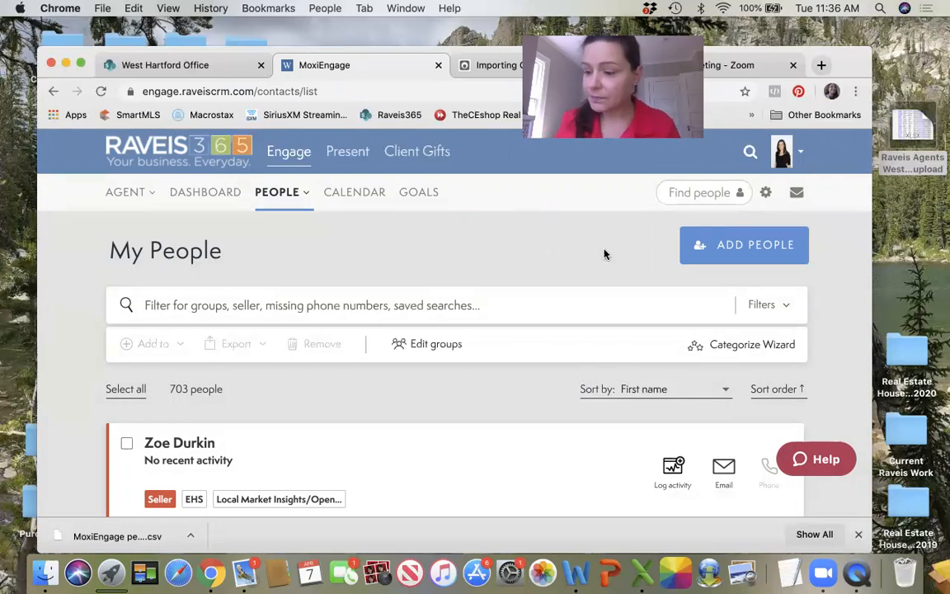
Open the desktop workbook "Raveis Agents West Hartford for Moxi upload.xlsx" in Excel and reposition its window over the browser.
{"action": "double_click", "coordinate": [916, 126]}
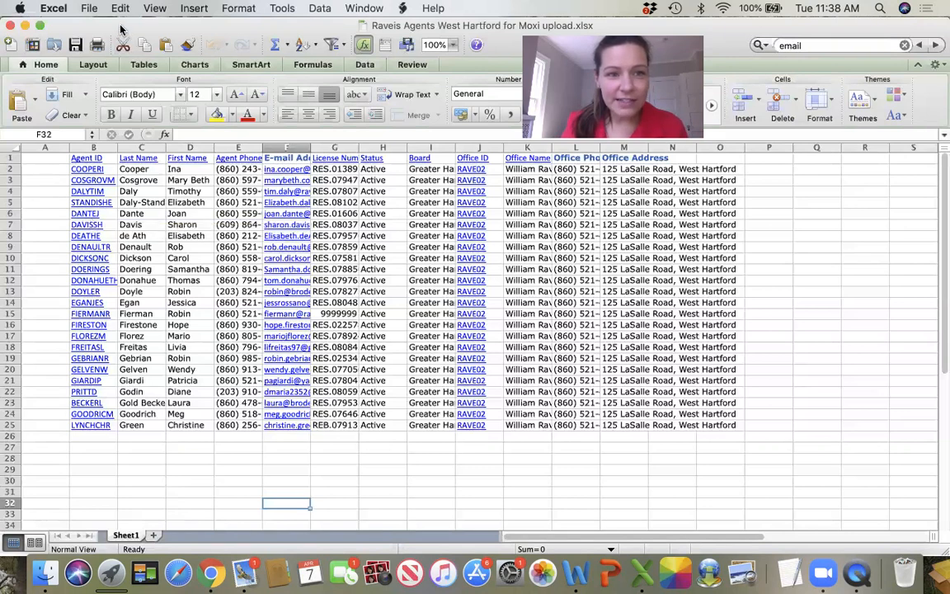
{"action": "left_click_drag", "start_coordinate": [120, 30], "coordinate": [112, 176]}
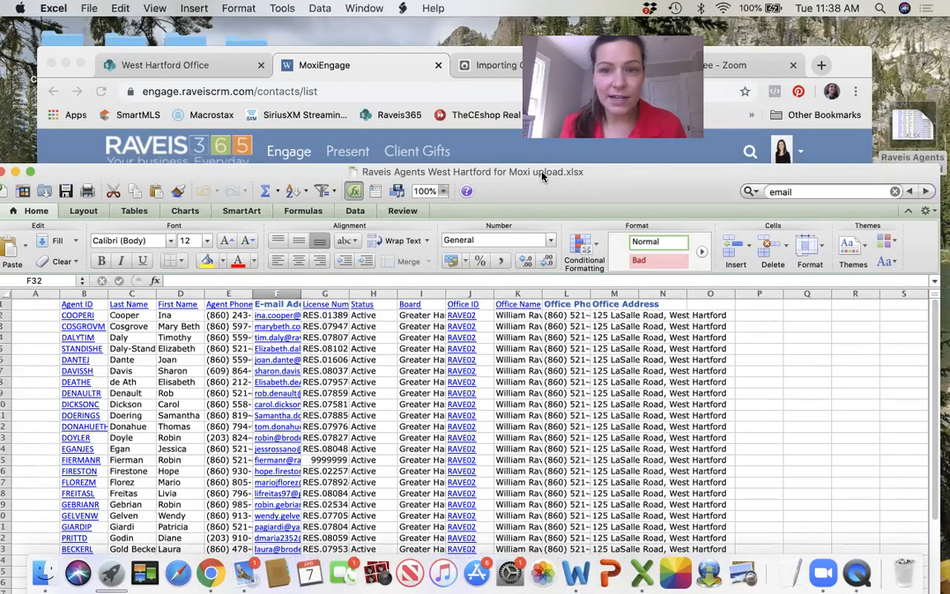
{"action": "left_click_drag", "start_coordinate": [264, 174], "coordinate": [282, 109]}
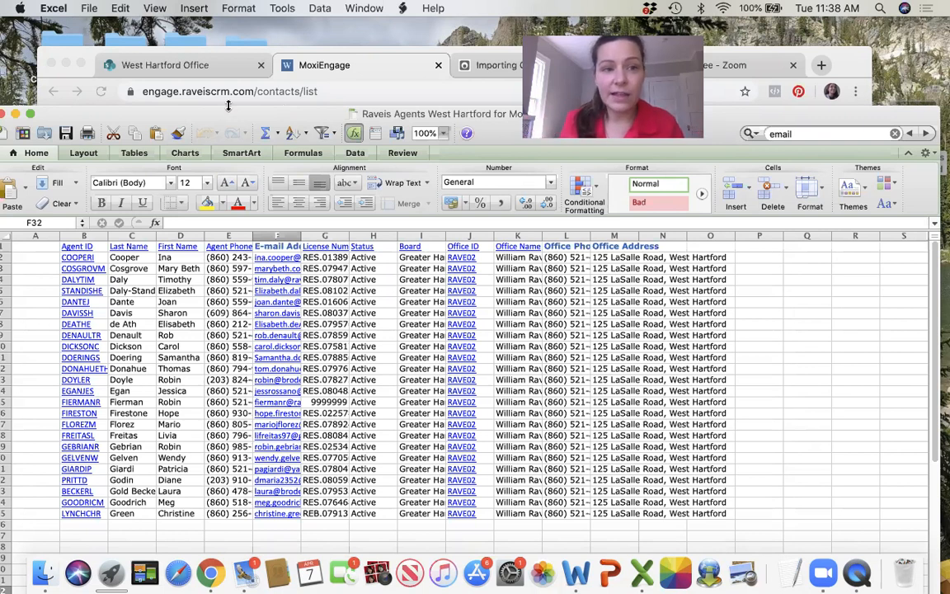
{"action": "left_click_drag", "start_coordinate": [173, 108], "coordinate": [187, 78]}
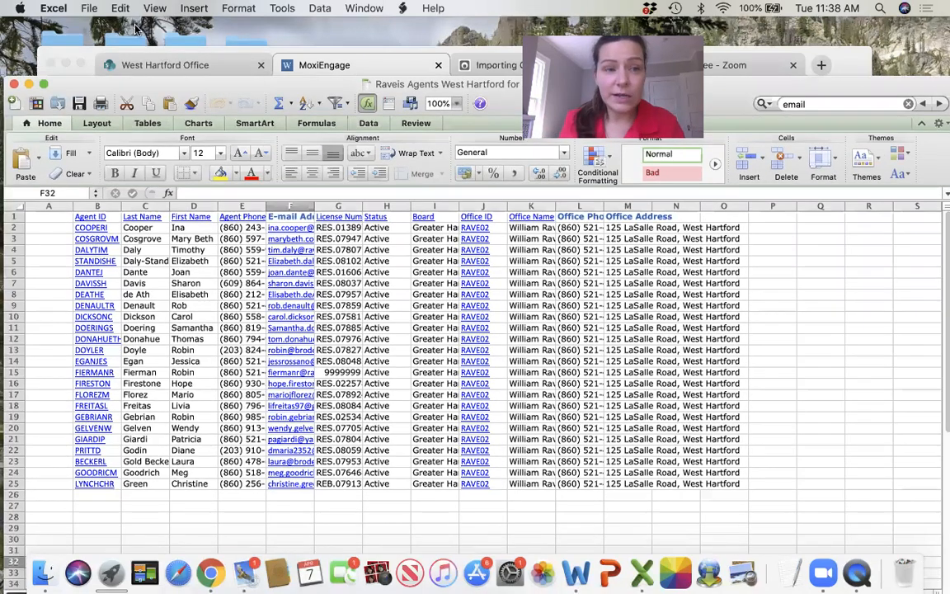
Save a copy of the agents workbook to the Desktop in Comma Separated Values (.csv) format, accepting the loss of unsupported features.
{"action": "left_click", "coordinate": [91, 9]}
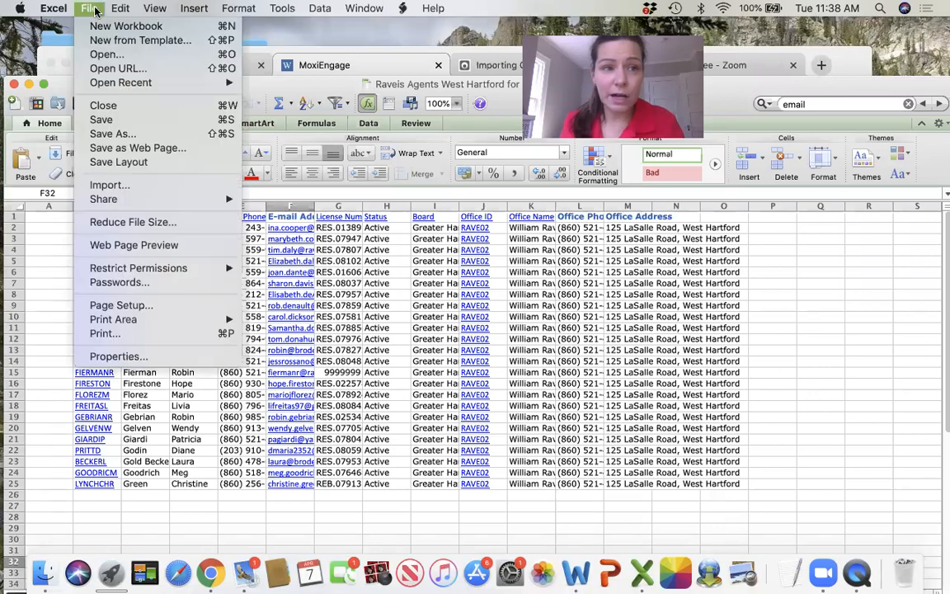
{"action": "left_click", "coordinate": [112, 136]}
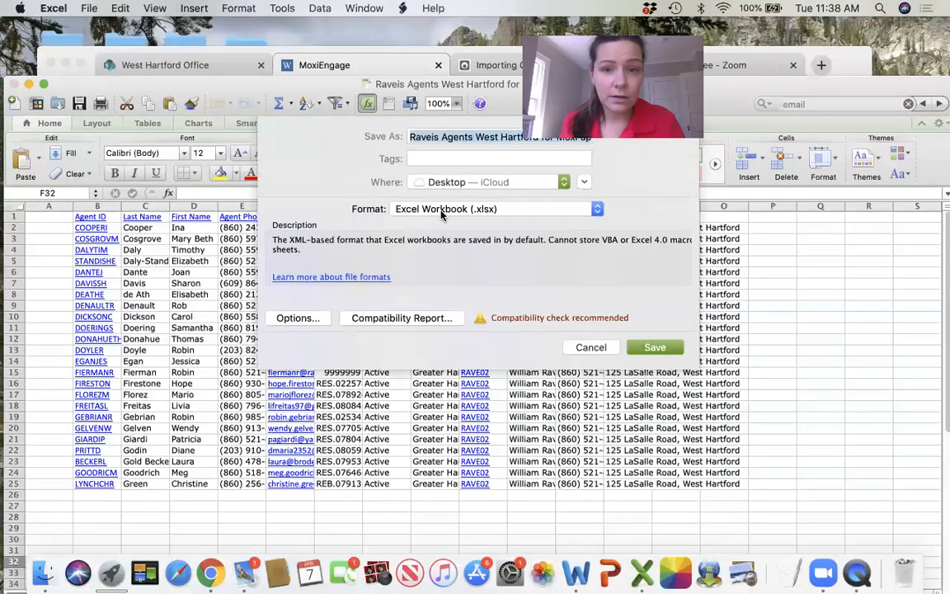
{"action": "left_click", "coordinate": [598, 211]}
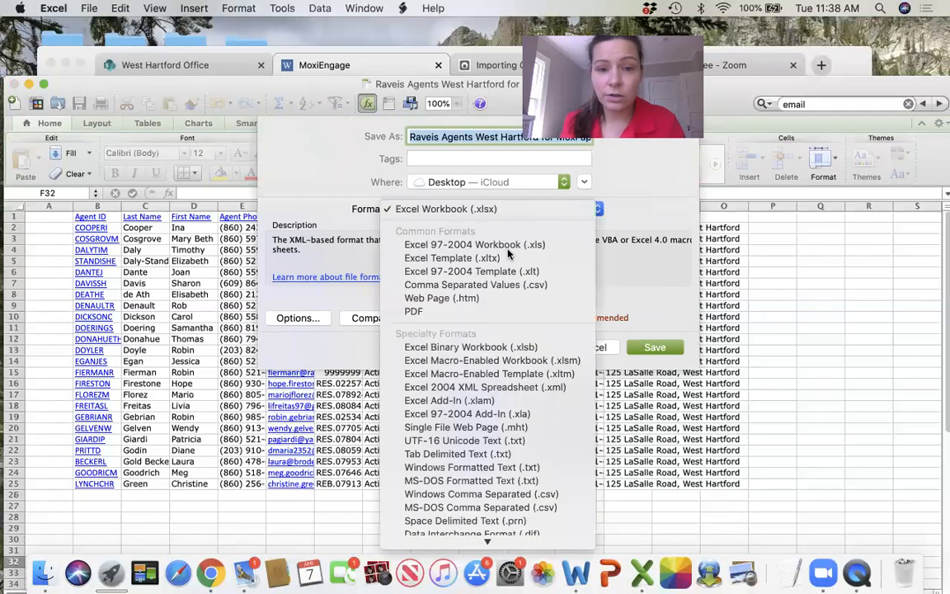
{"action": "left_click", "coordinate": [447, 286]}
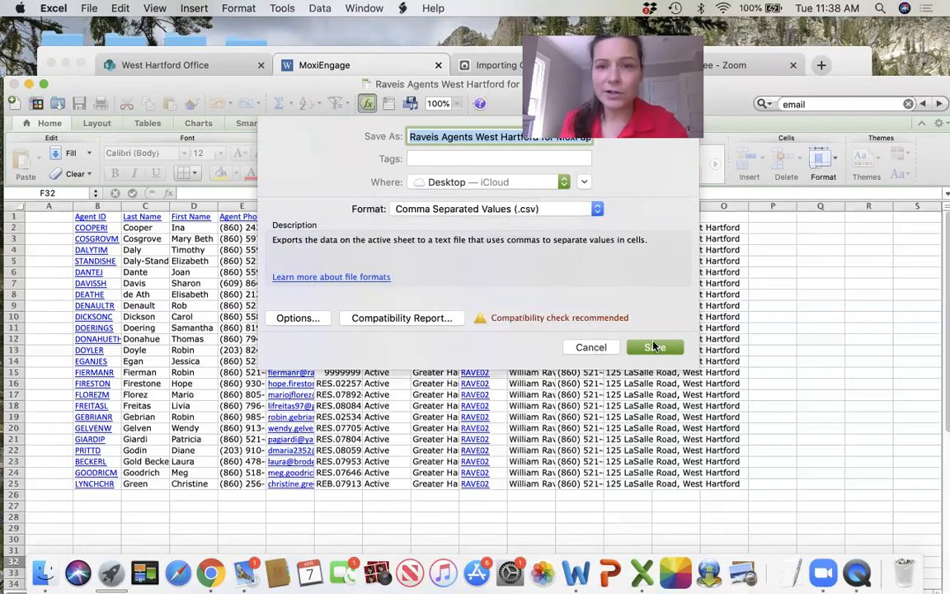
{"action": "left_click", "coordinate": [654, 346]}
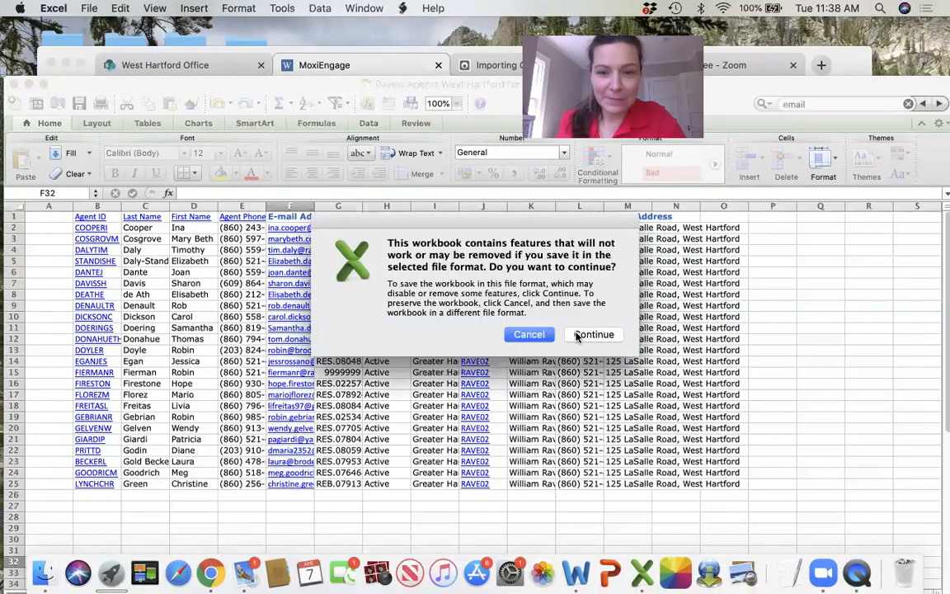
{"action": "left_click", "coordinate": [578, 336]}
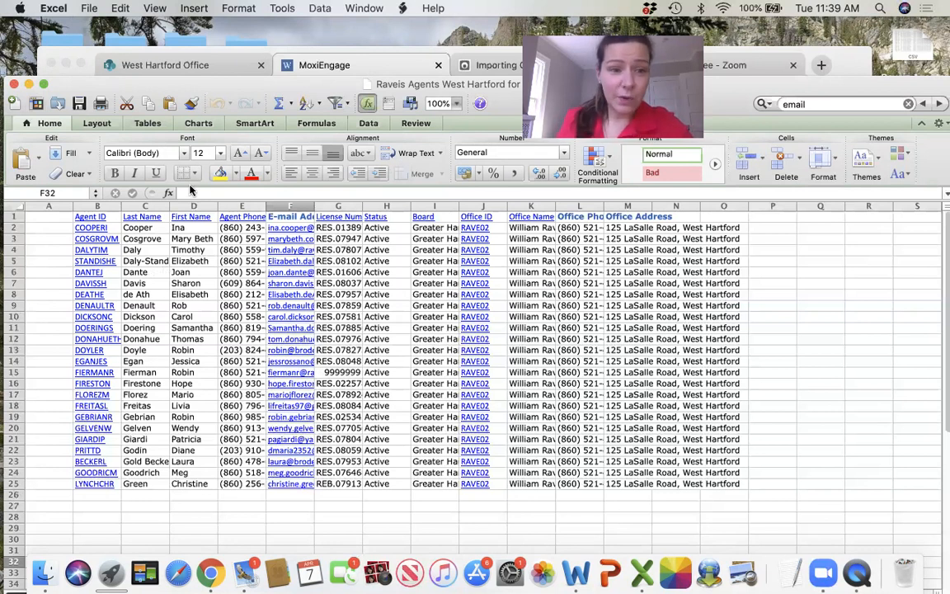
Check the Last Name and First Name column headers in row 1.
{"action": "left_click", "coordinate": [142, 221]}
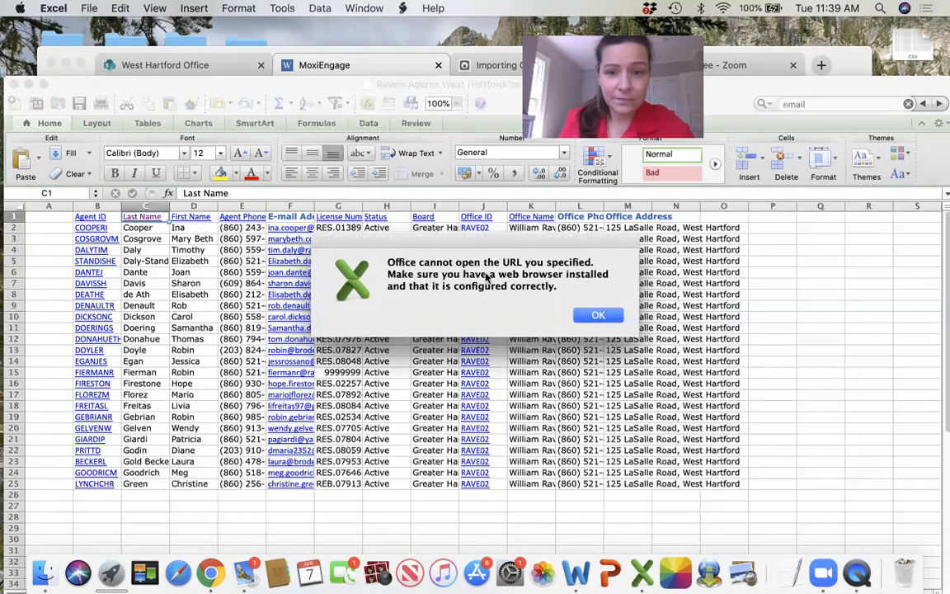
{"action": "left_click", "coordinate": [589, 315]}
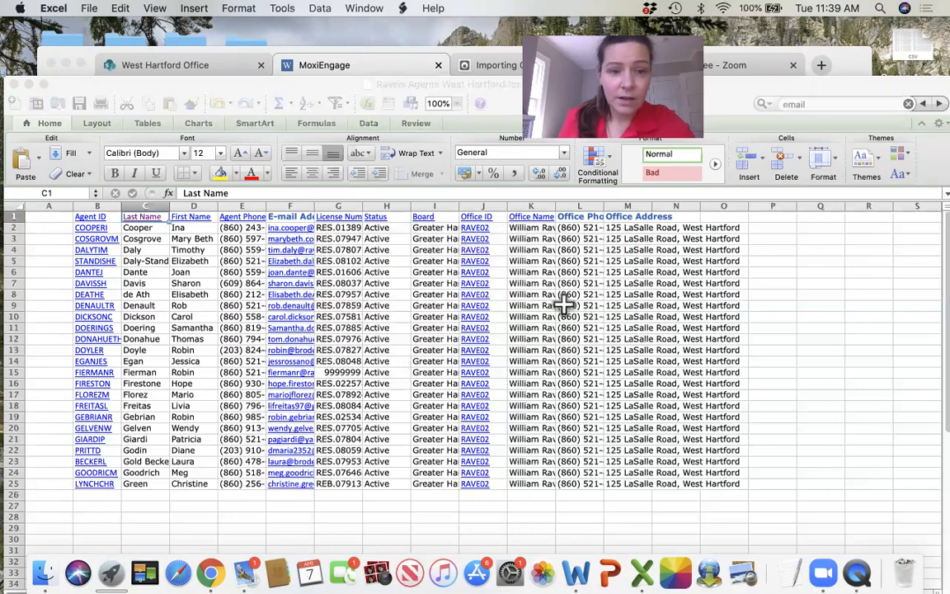
{"action": "left_click", "coordinate": [201, 222]}
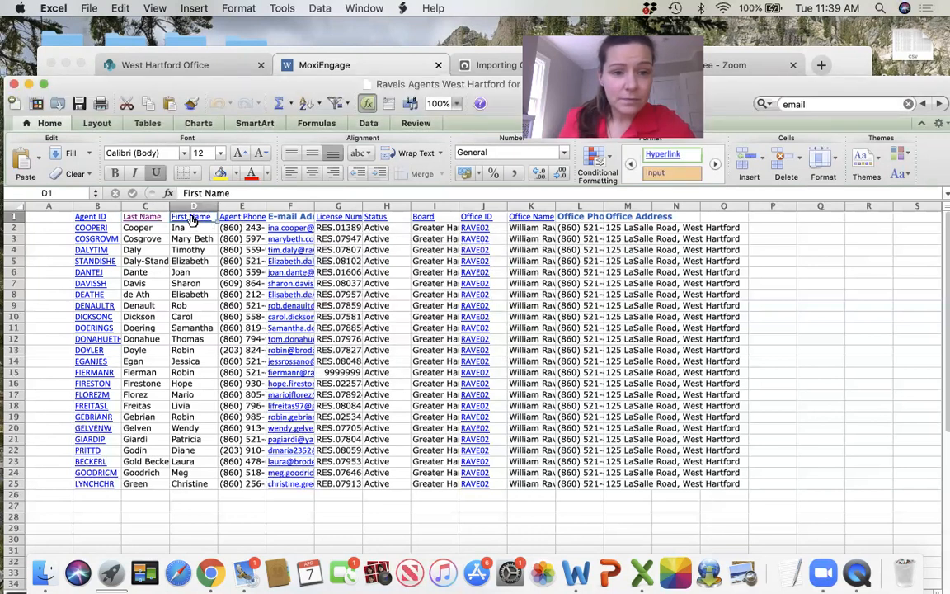
Retype the ending of the header in cell F1 so that it reads "E-mail Address".
{"action": "left_click", "coordinate": [286, 216]}
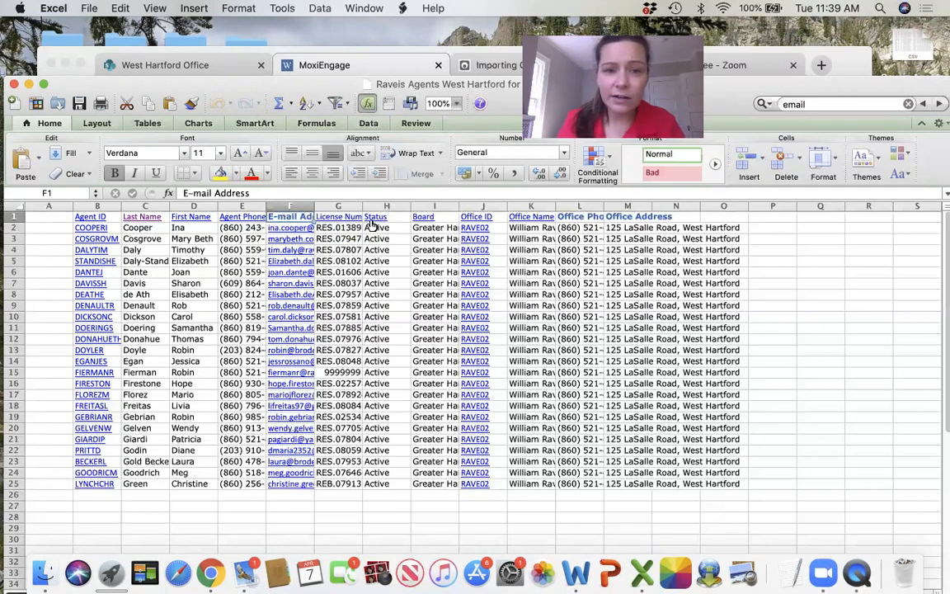
{"action": "left_click", "coordinate": [254, 193]}
{"action": "key", "text": "BackSpace"}
{"action": "key", "text": "BackSpace"}
{"action": "key", "text": "BackSpace"}
{"action": "key", "text": "BackSpace"}
{"action": "type", "text": "ress"}
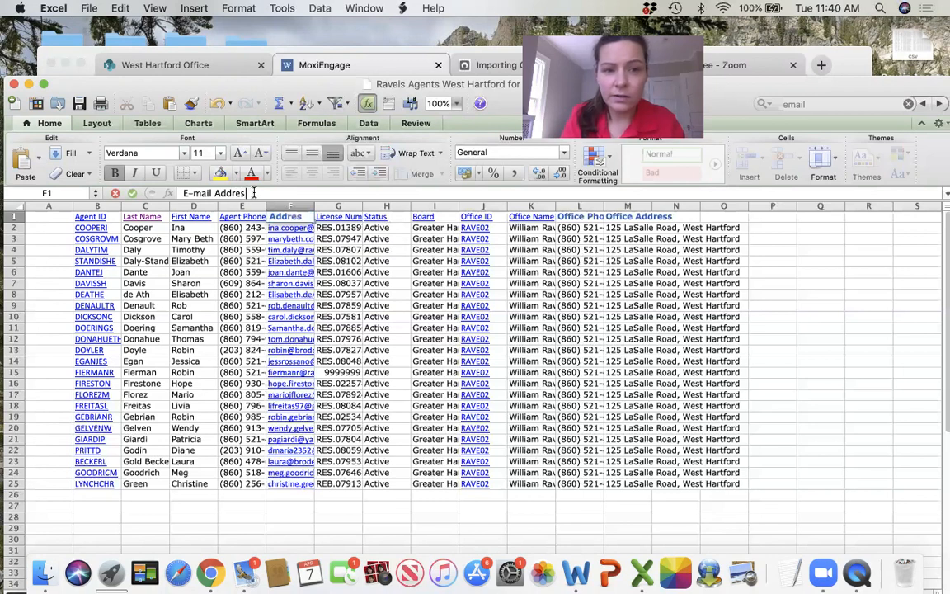
{"action": "left_click", "coordinate": [307, 498]}
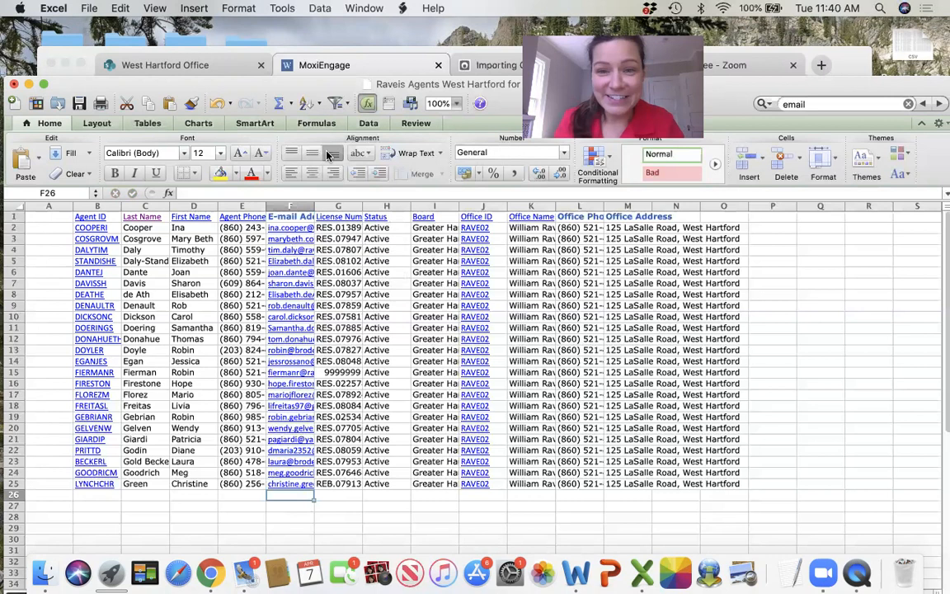
Save the agents workbook in CSV format and close it, keeping the changes and accepting the loss of unsupported features.
{"action": "left_click", "coordinate": [80, 103]}
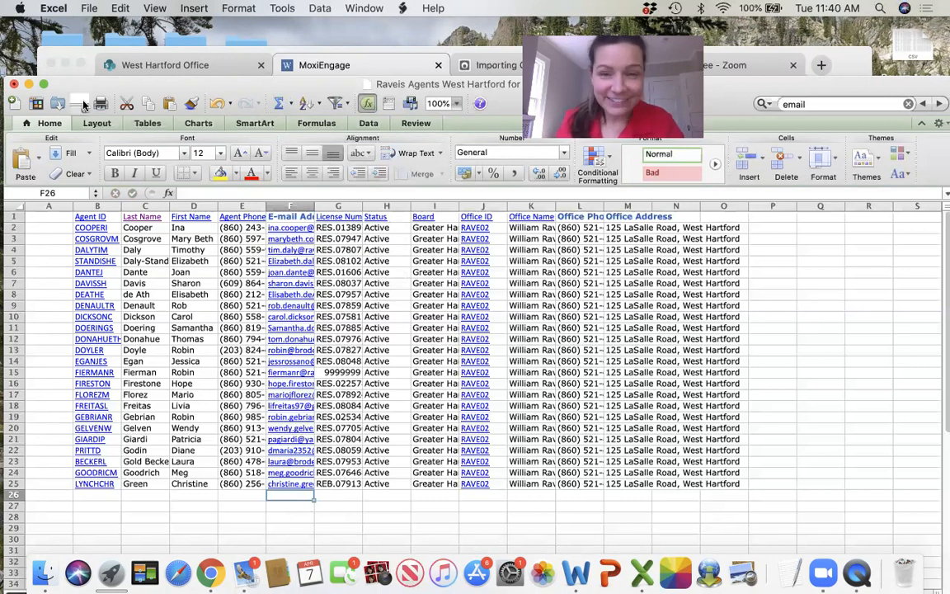
{"action": "left_click", "coordinate": [594, 334]}
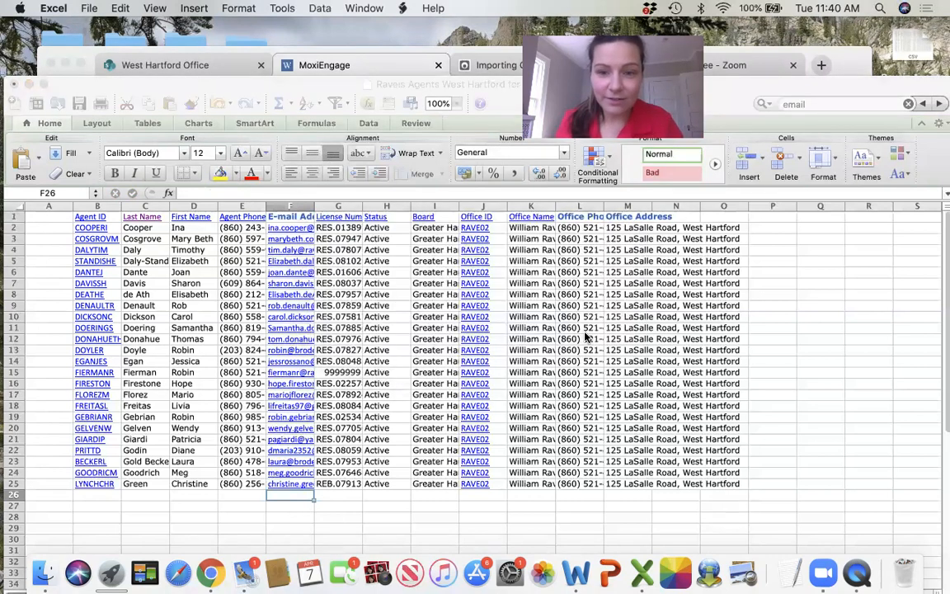
{"action": "left_click", "coordinate": [14, 84]}
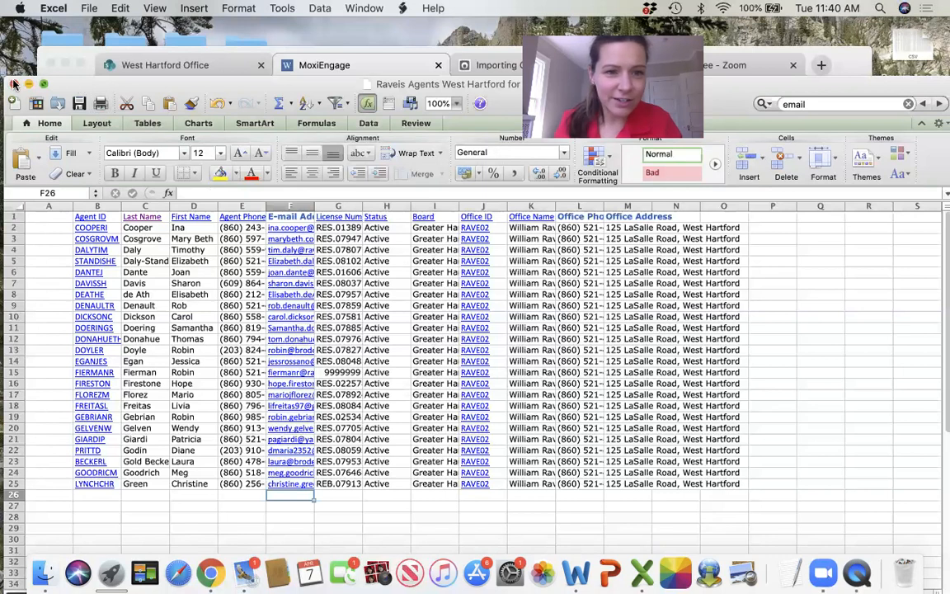
{"action": "left_click", "coordinate": [603, 182]}
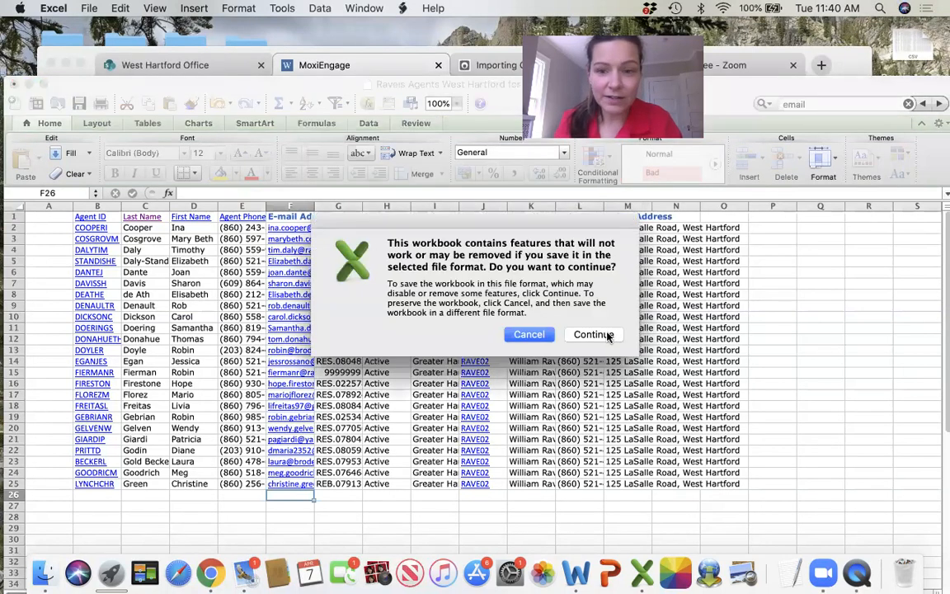
{"action": "left_click", "coordinate": [595, 334]}
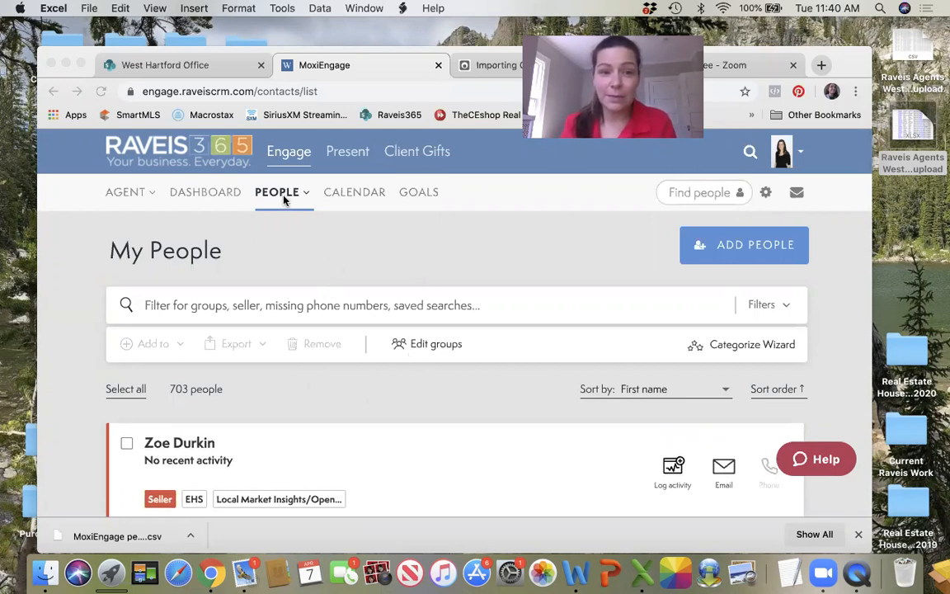
Switch to MoxiEngage in Chrome, open the My People list and review its existing groups in the group editor.
{"action": "left_click", "coordinate": [304, 196]}
{"action": "left_click", "coordinate": [305, 196]}
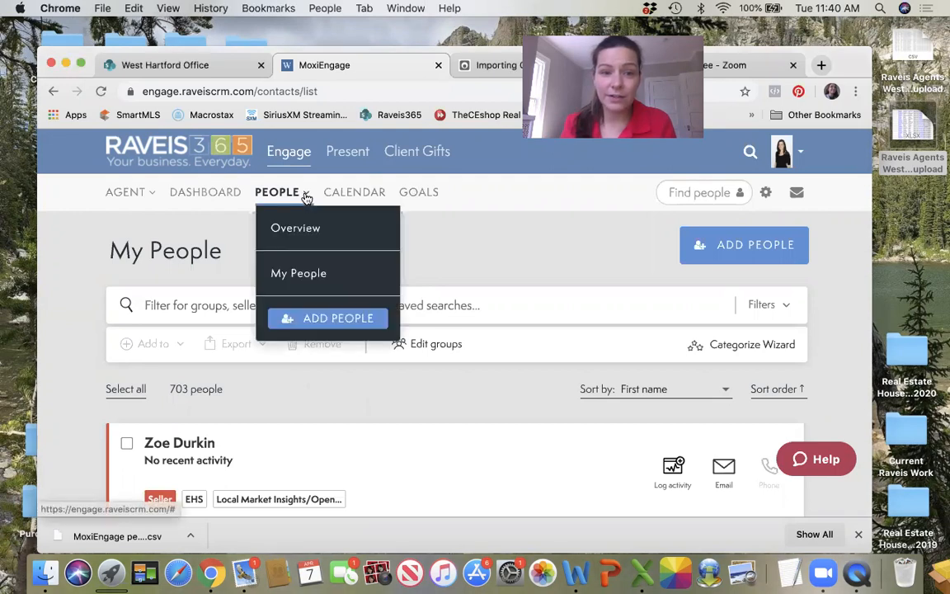
{"action": "left_click", "coordinate": [308, 272]}
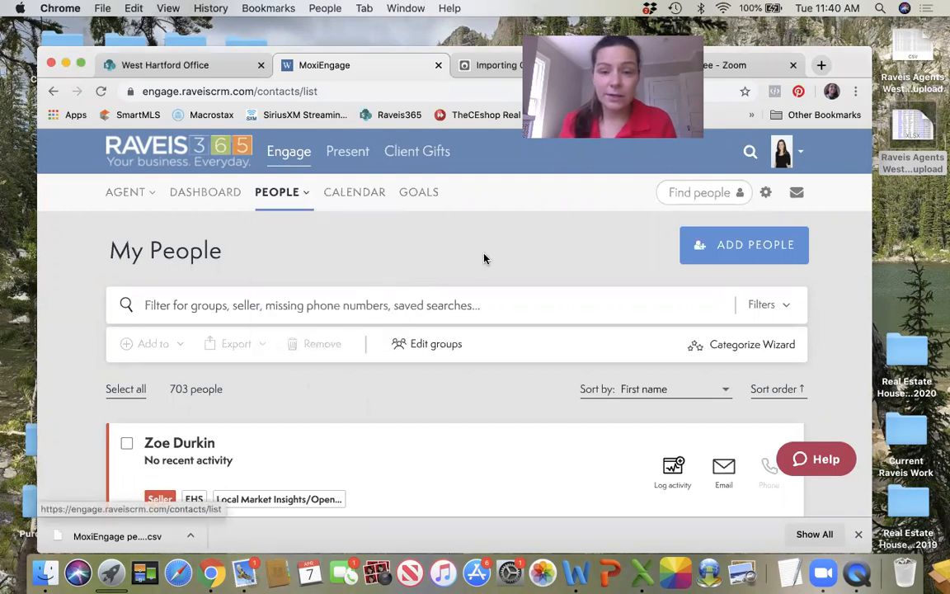
{"action": "left_click", "coordinate": [434, 347]}
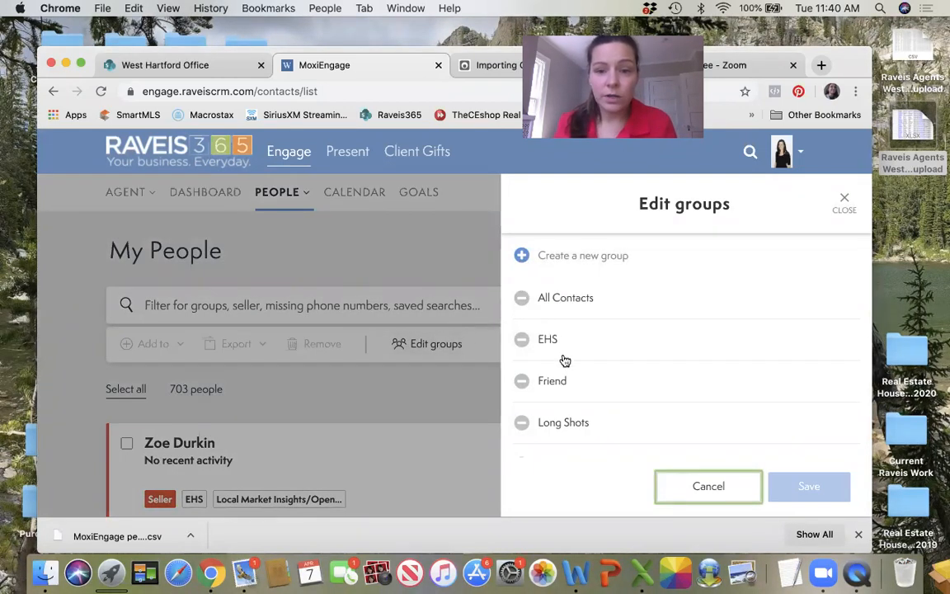
{"action": "scroll", "coordinate": [564, 360], "scroll_direction": "down", "scroll_amount": 2}
{"action": "scroll", "coordinate": [564, 359], "scroll_direction": "up", "scroll_amount": 2}
{"action": "scroll", "coordinate": [575, 399], "scroll_direction": "down", "scroll_amount": 1}
{"action": "scroll", "coordinate": [566, 390], "scroll_direction": "down", "scroll_amount": 1}
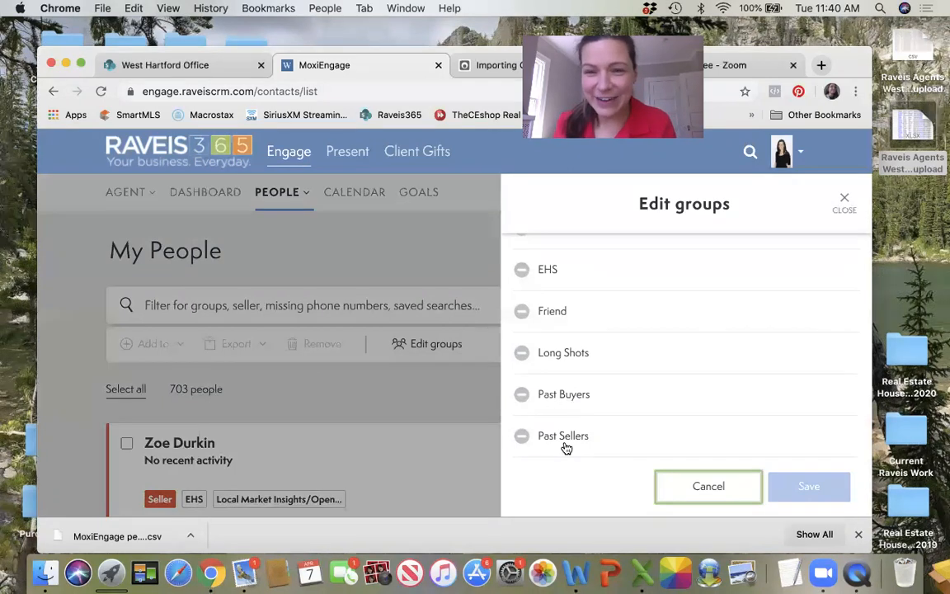
{"action": "scroll", "coordinate": [567, 437], "scroll_direction": "up", "scroll_amount": 2}
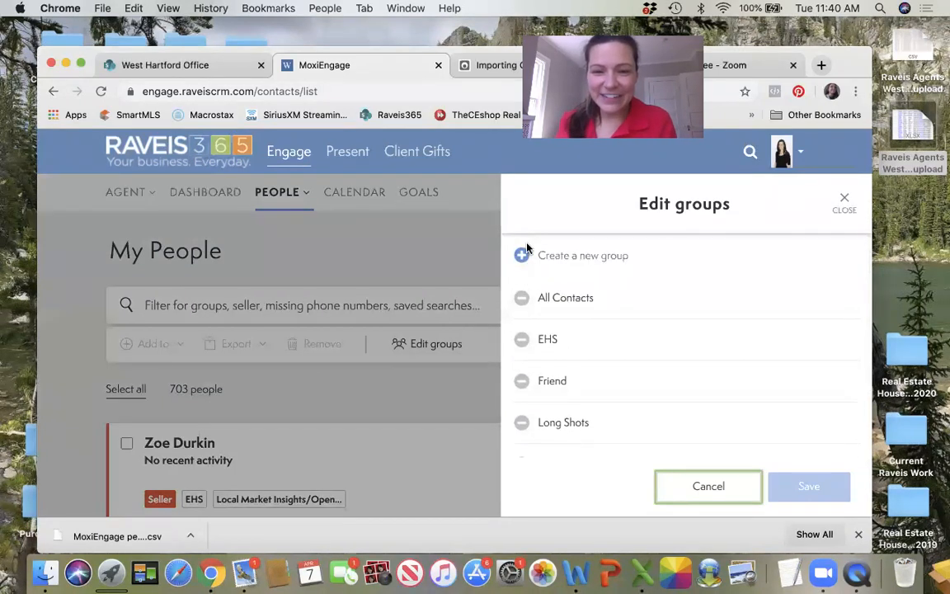
Create a new contact group named "West Hartford Raveis Agents" and save the group list.
{"action": "left_click", "coordinate": [528, 249]}
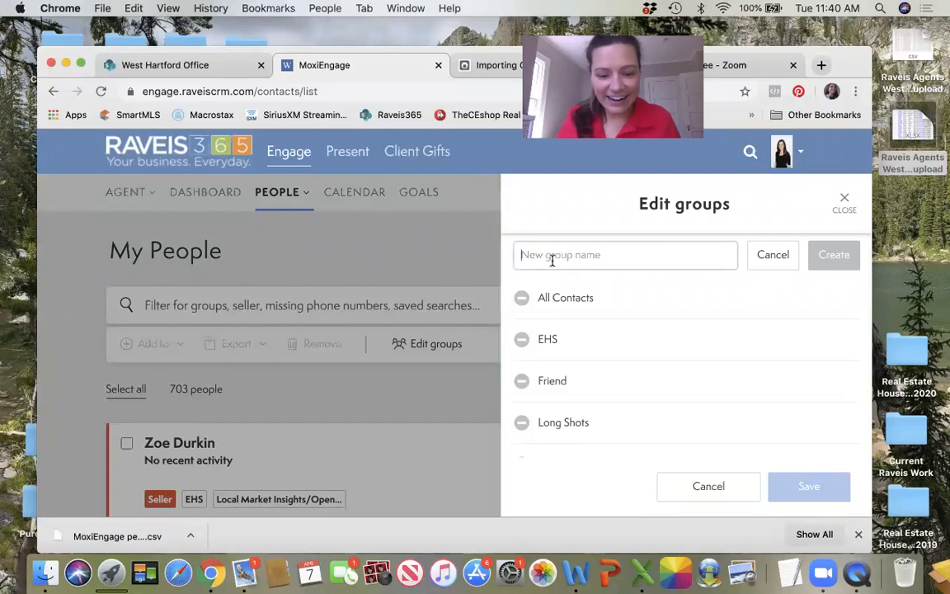
{"action": "type", "text": "R"}
{"action": "key", "text": "BackSpace"}
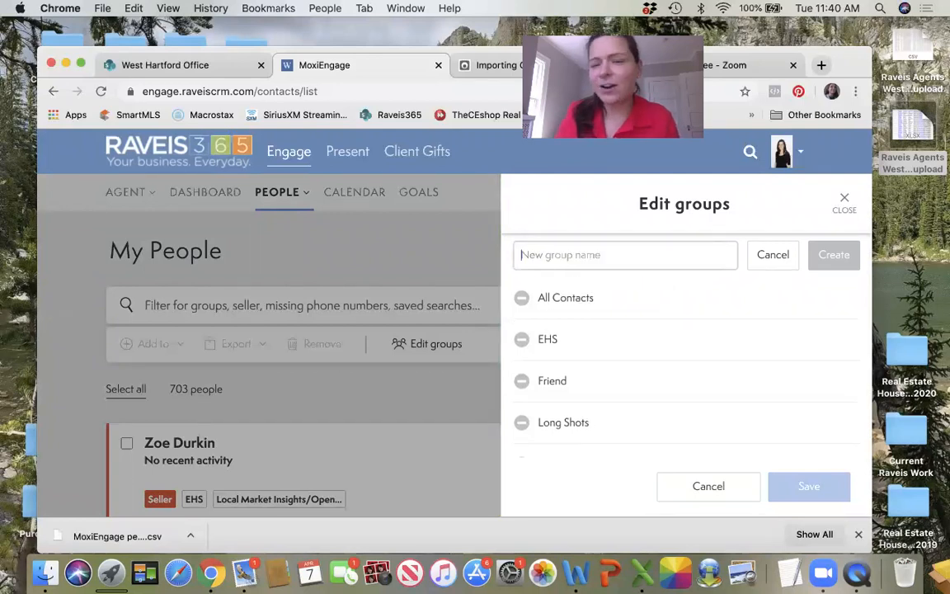
{"action": "type", "text": "West Har"}
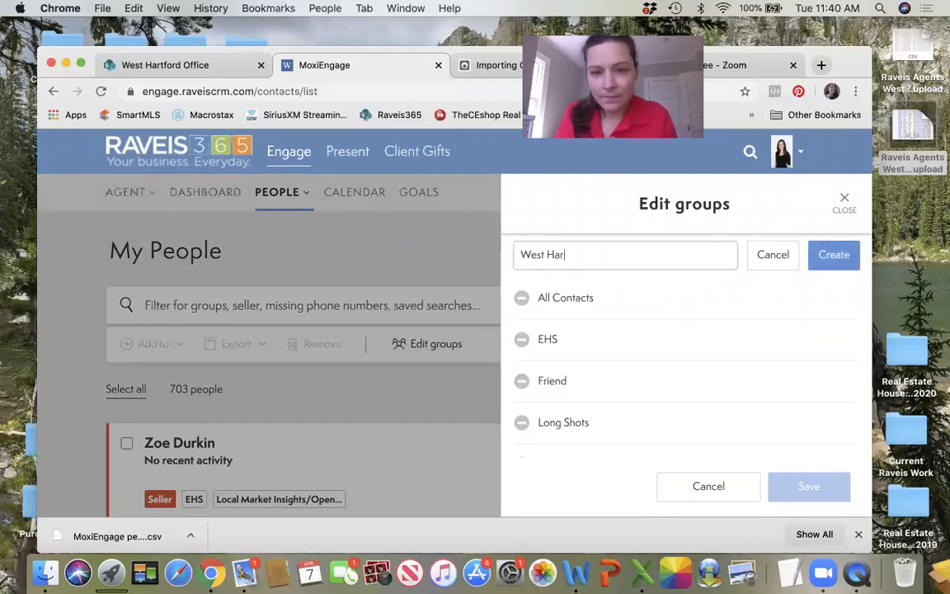
{"action": "type", "text": "tford Raveis Agents"}
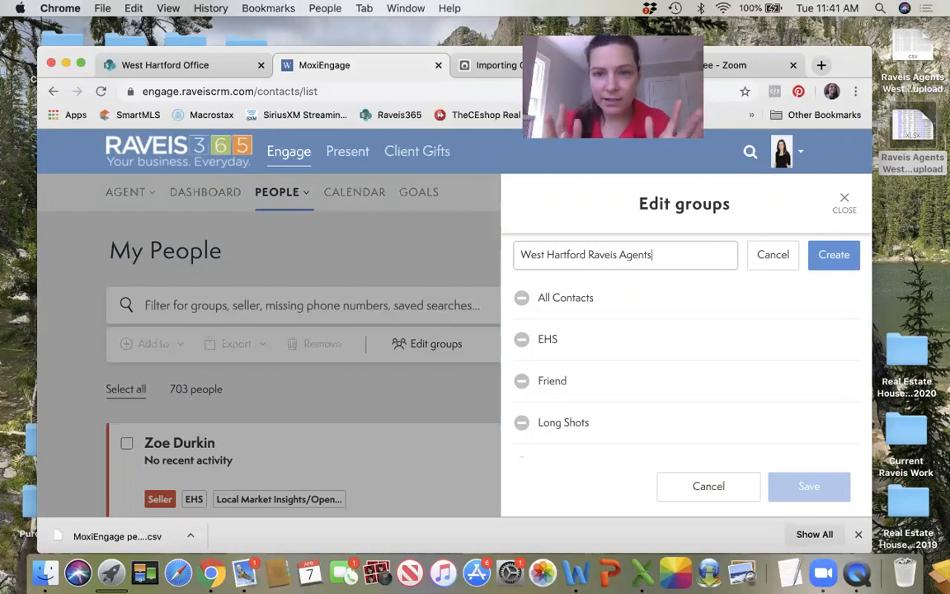
{"action": "left_click", "coordinate": [831, 254]}
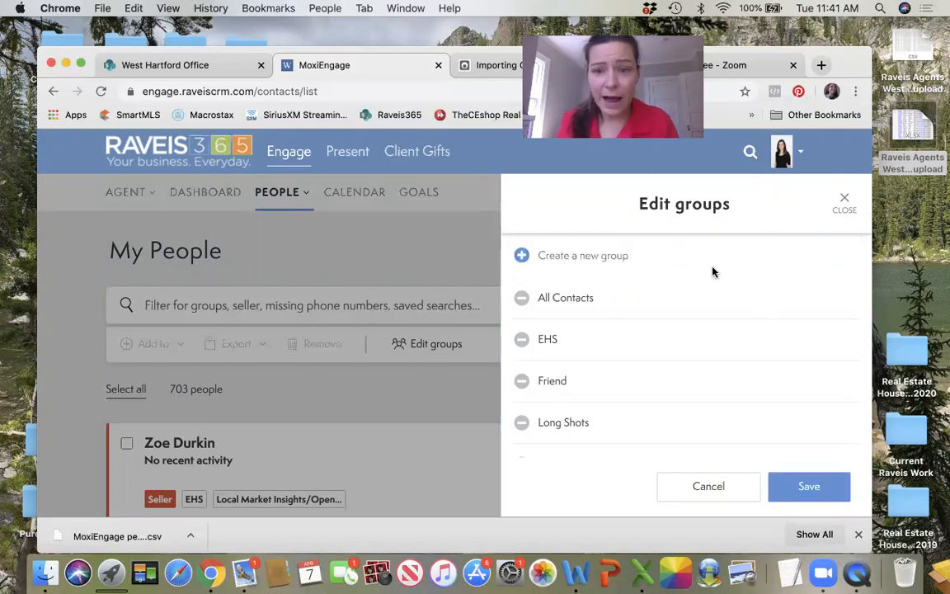
{"action": "left_click", "coordinate": [798, 486]}
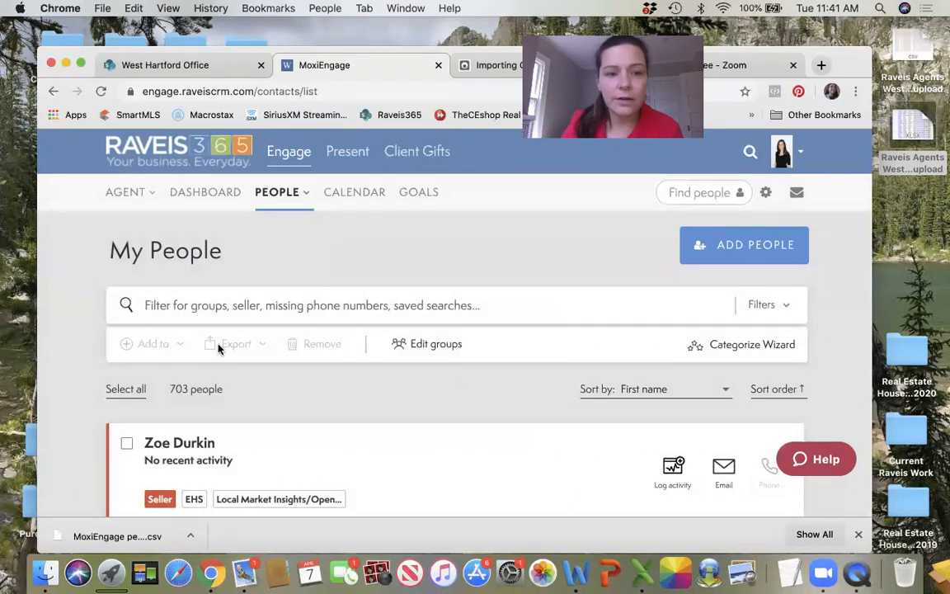
Delete the "Long Shots" group from the group list, then save and confirm the deletion.
{"action": "left_click", "coordinate": [437, 355]}
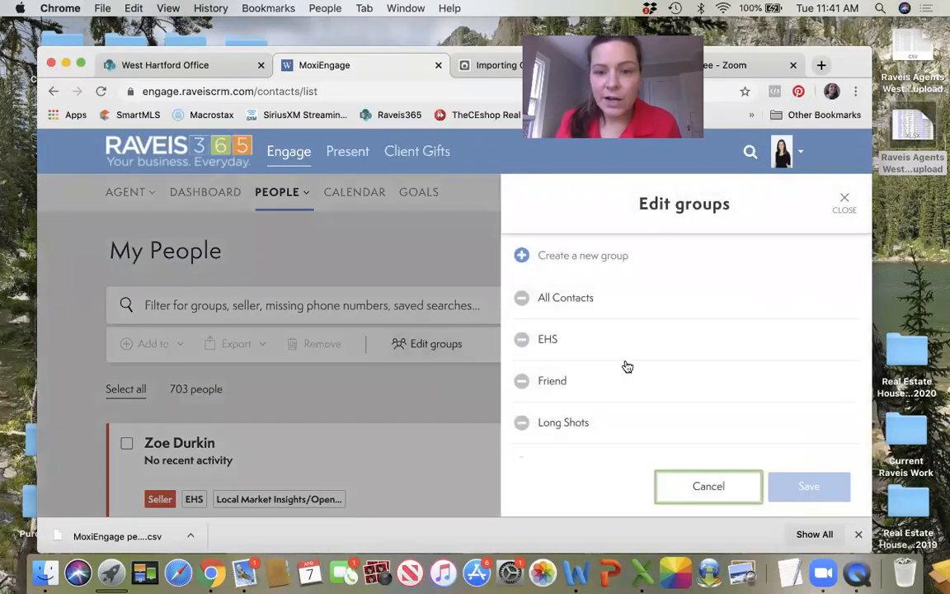
{"action": "scroll", "coordinate": [625, 365], "scroll_direction": "down", "scroll_amount": 3}
{"action": "scroll", "coordinate": [528, 346], "scroll_direction": "up", "scroll_amount": 1}
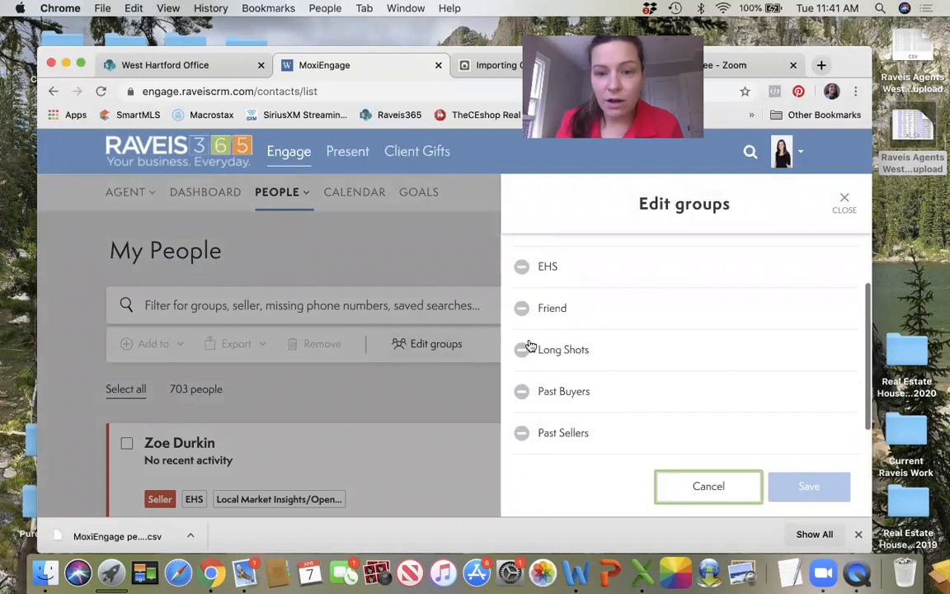
{"action": "left_click", "coordinate": [523, 352]}
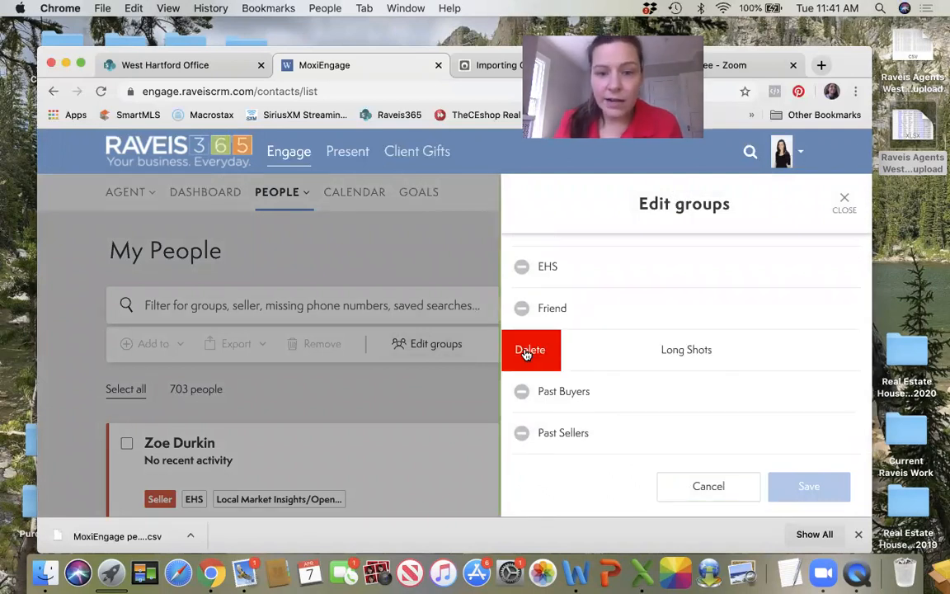
{"action": "left_click", "coordinate": [528, 351]}
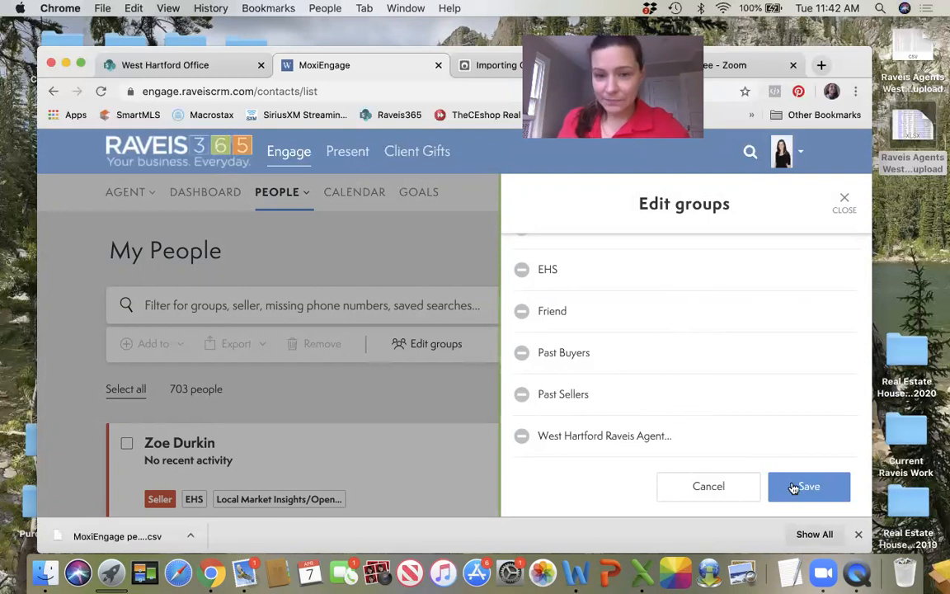
{"action": "scroll", "coordinate": [581, 337], "scroll_direction": "up", "scroll_amount": 3}
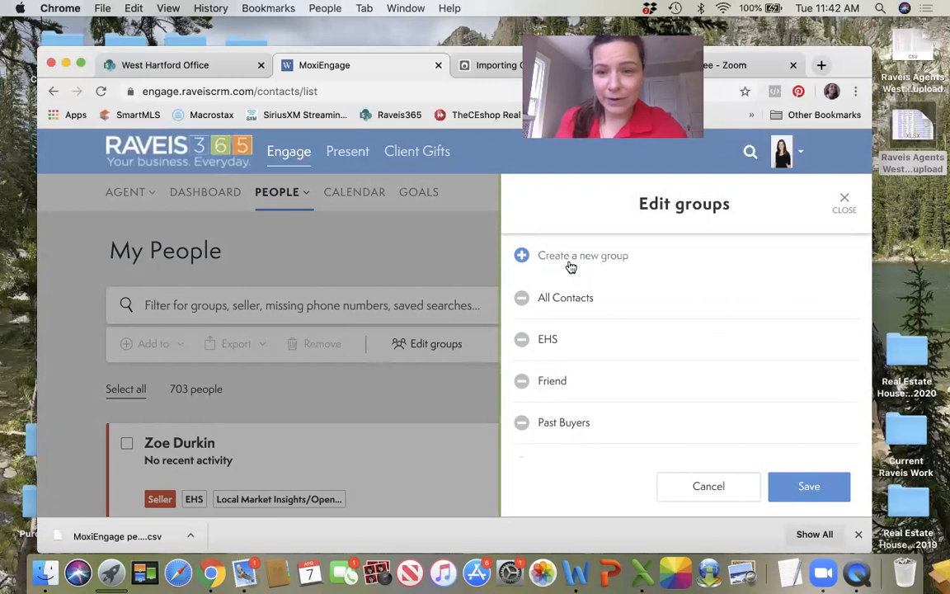
{"action": "left_click", "coordinate": [813, 490]}
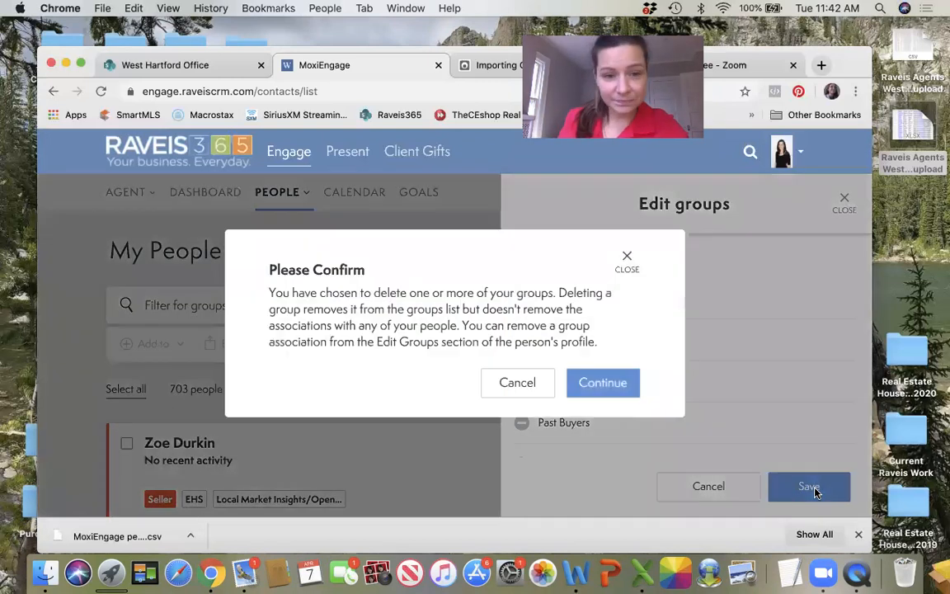
{"action": "left_click", "coordinate": [603, 383]}
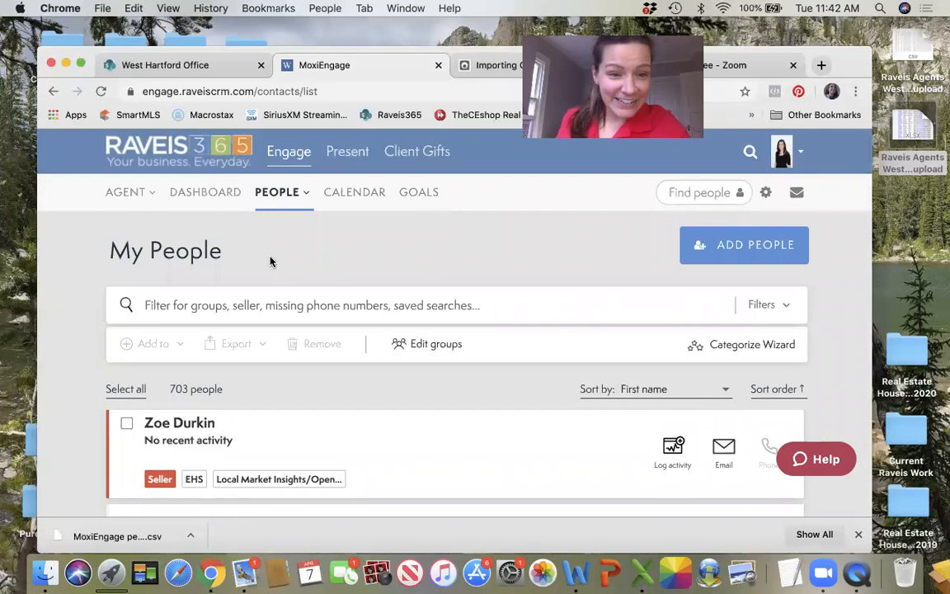
Import the Desktop CSV file "Raveis Agents West Hartford for Moxi upload" as an Outlook CSV and dismiss the import notice.
{"action": "mouse_move", "coordinate": [277, 192]}
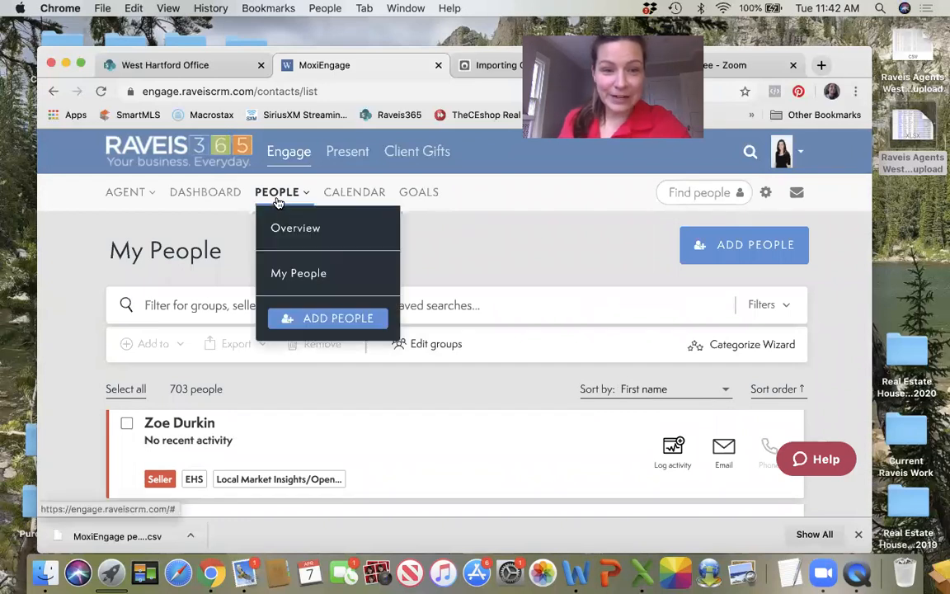
{"action": "left_click", "coordinate": [765, 194]}
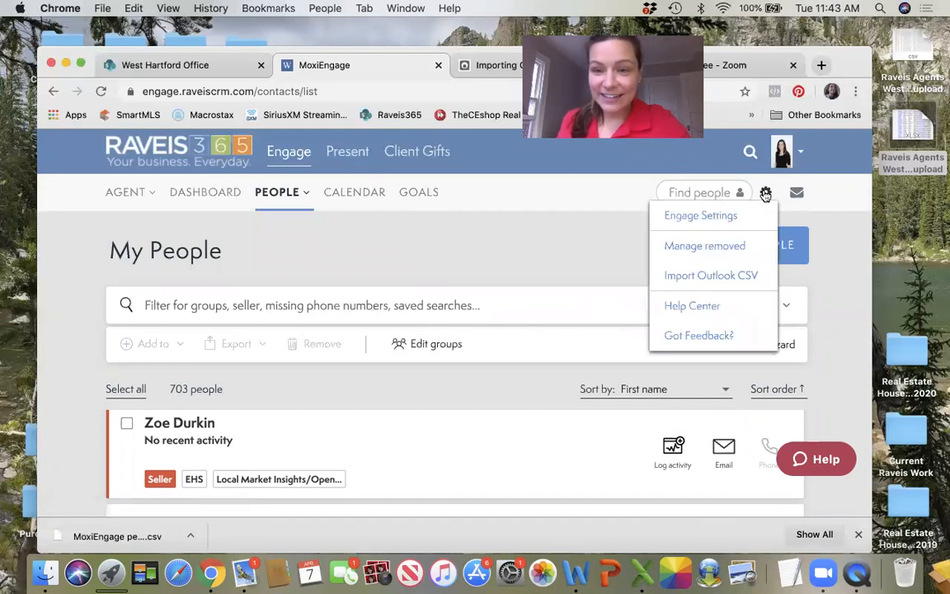
{"action": "left_click", "coordinate": [691, 278]}
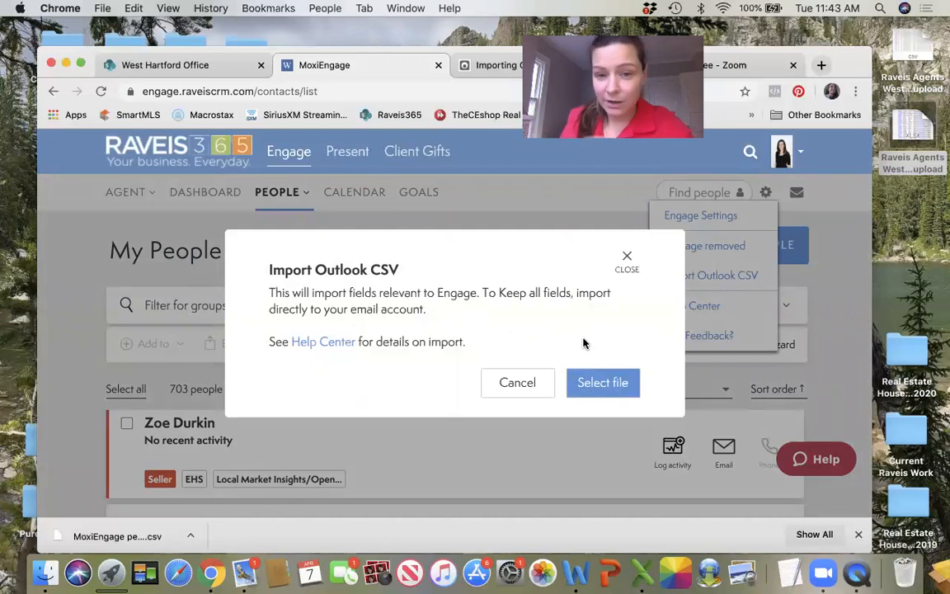
{"action": "left_click", "coordinate": [601, 384]}
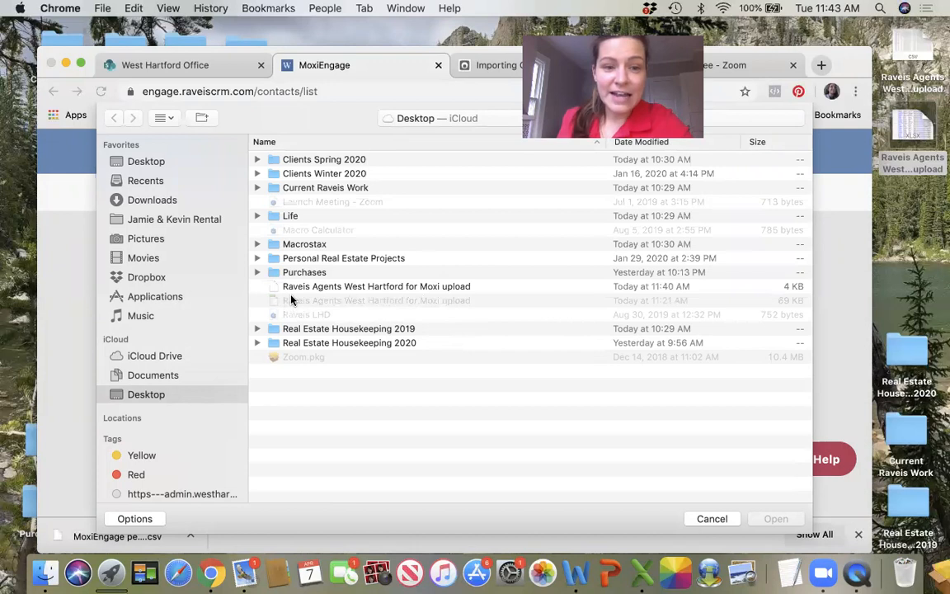
{"action": "left_click", "coordinate": [344, 288]}
{"action": "left_click", "coordinate": [777, 519]}
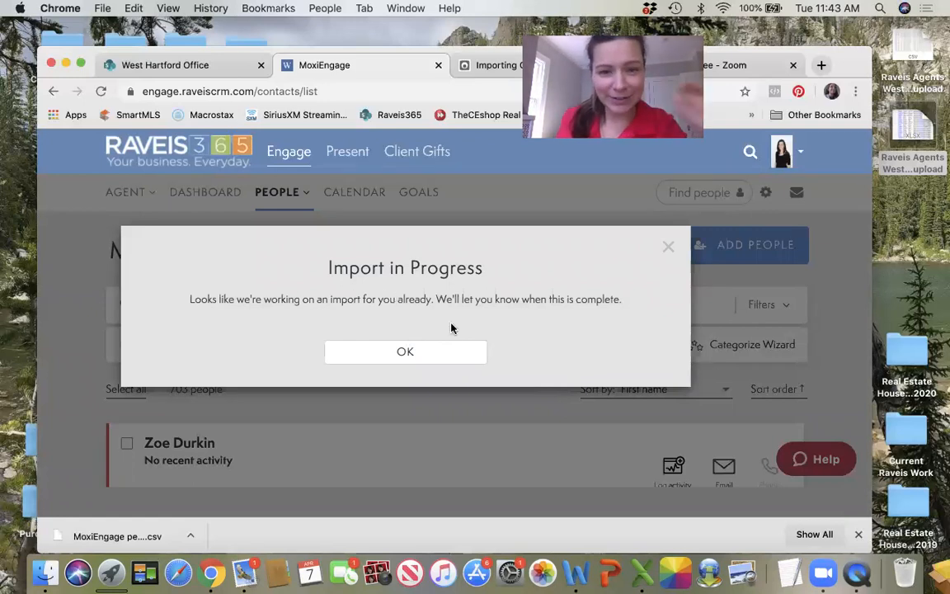
{"action": "left_click", "coordinate": [424, 352]}
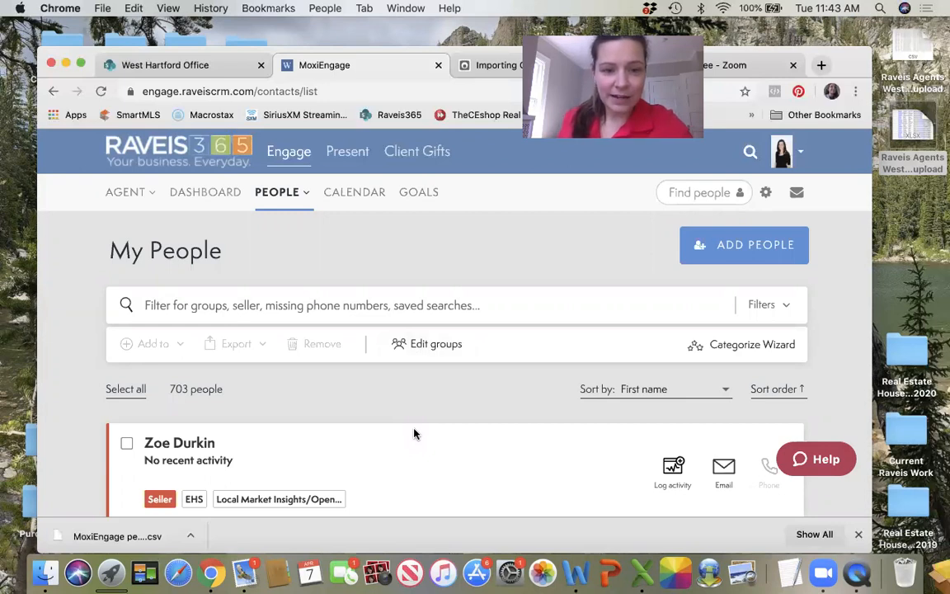
Look over the My People list and filter it with the search term "import".
{"action": "scroll", "coordinate": [411, 424], "scroll_direction": "down", "scroll_amount": 2}
{"action": "scroll", "coordinate": [401, 391], "scroll_direction": "up", "scroll_amount": 2}
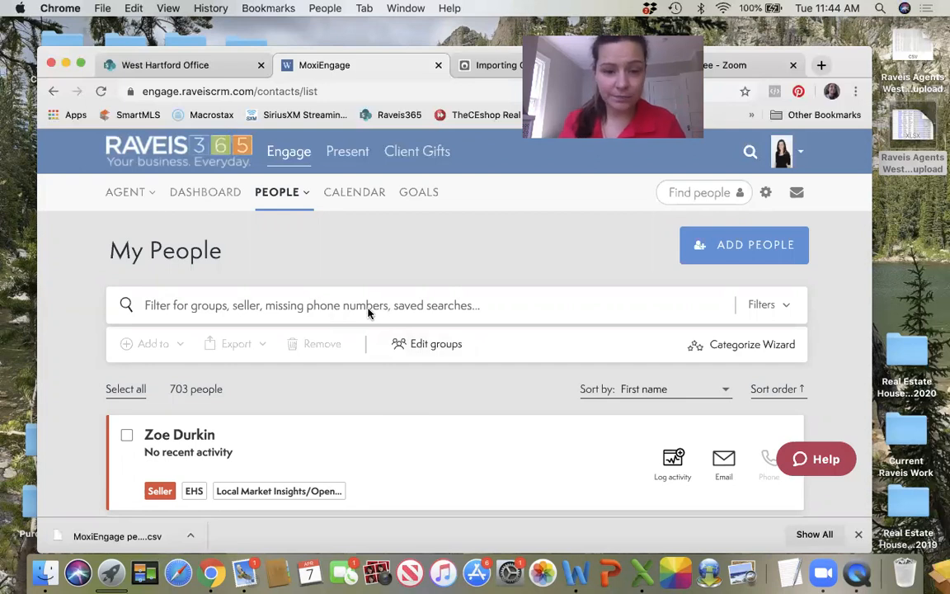
{"action": "scroll", "coordinate": [346, 419], "scroll_direction": "down", "scroll_amount": 2}
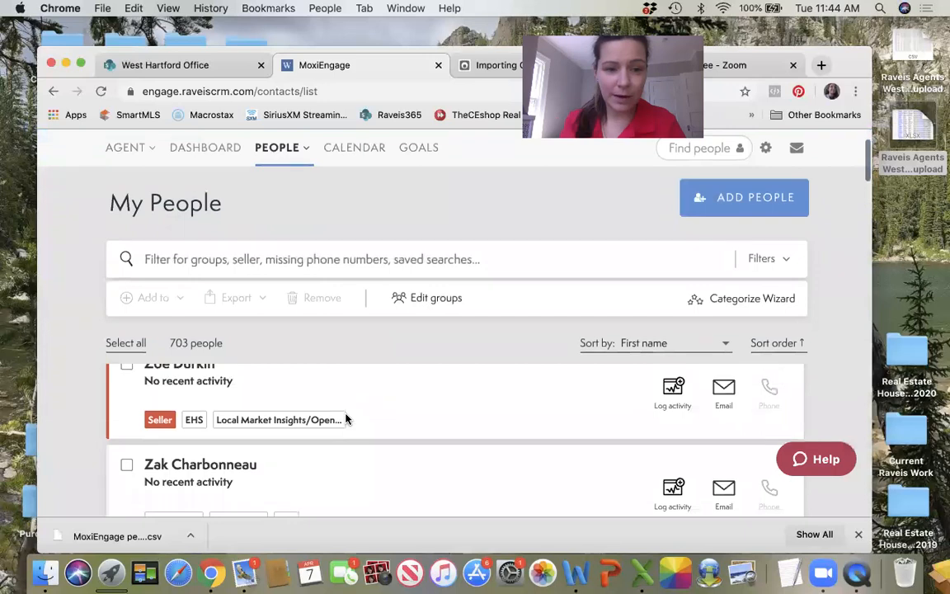
{"action": "scroll", "coordinate": [346, 413], "scroll_direction": "up", "scroll_amount": 1}
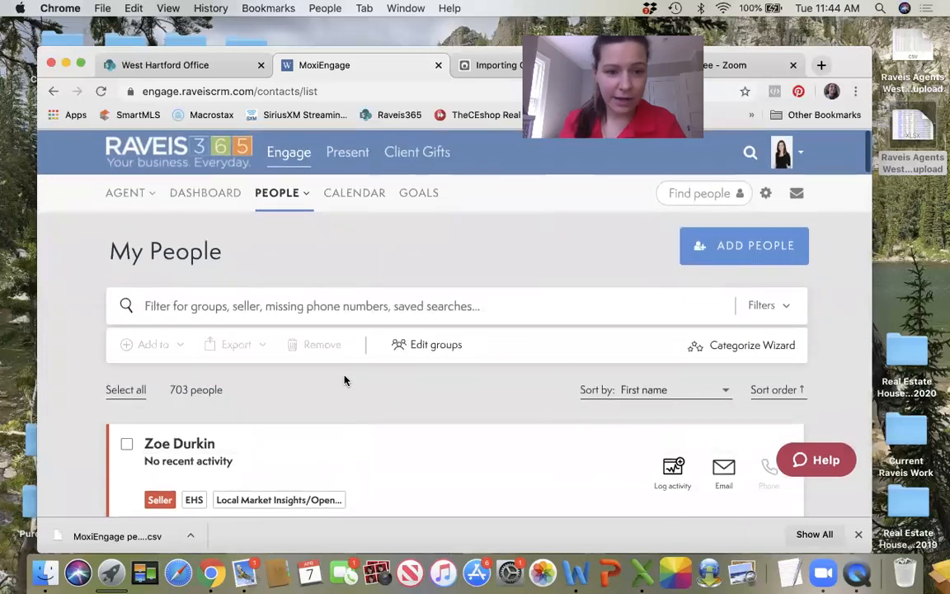
{"action": "left_click", "coordinate": [326, 308]}
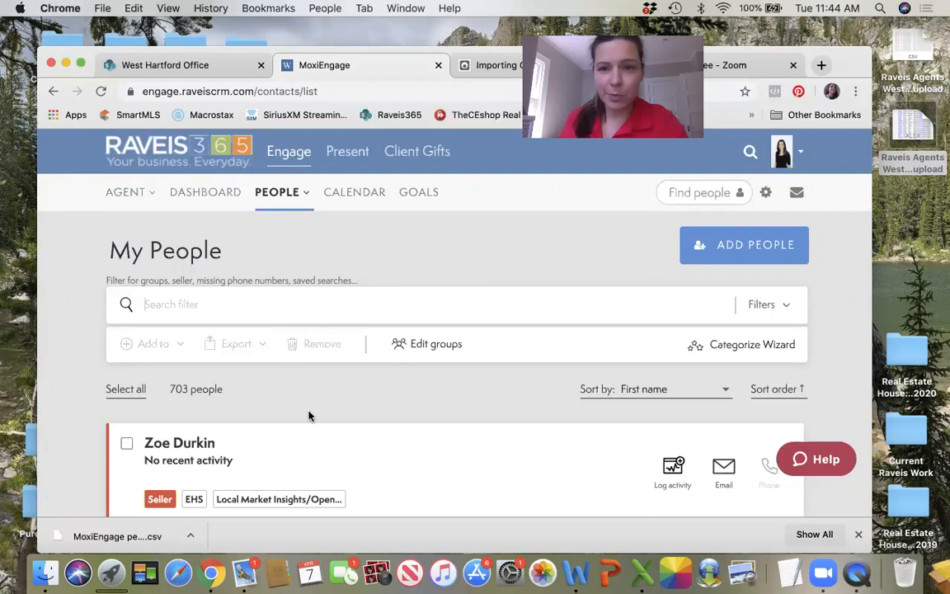
{"action": "type", "text": "l"}
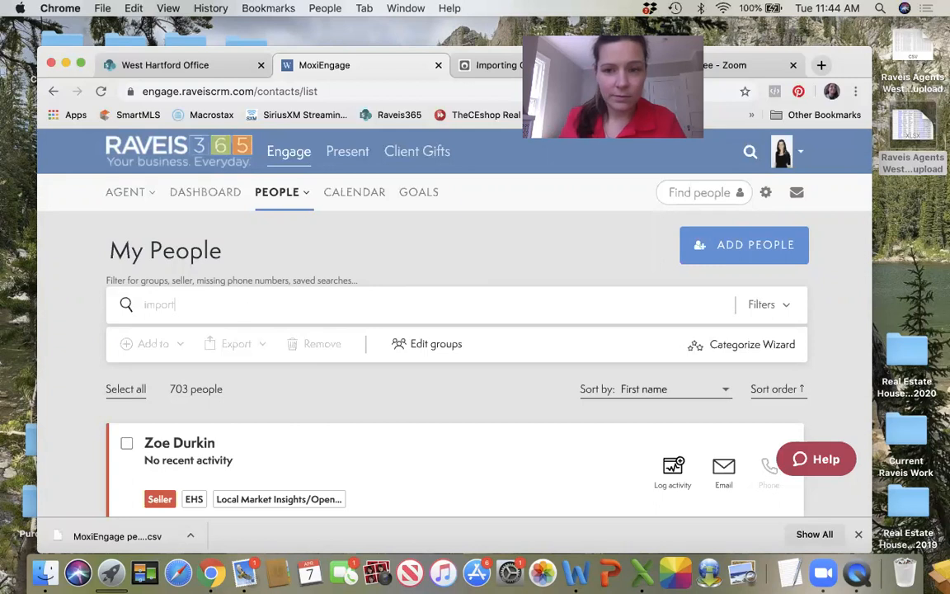
{"action": "key", "text": "Return"}
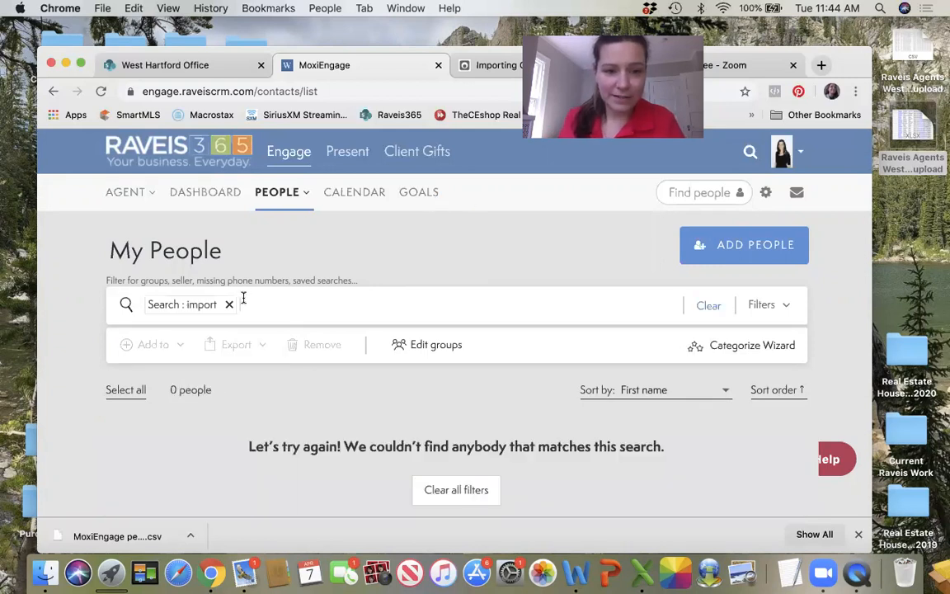
Remove the "import" search filter and look over the full My People list.
{"action": "left_click", "coordinate": [229, 305]}
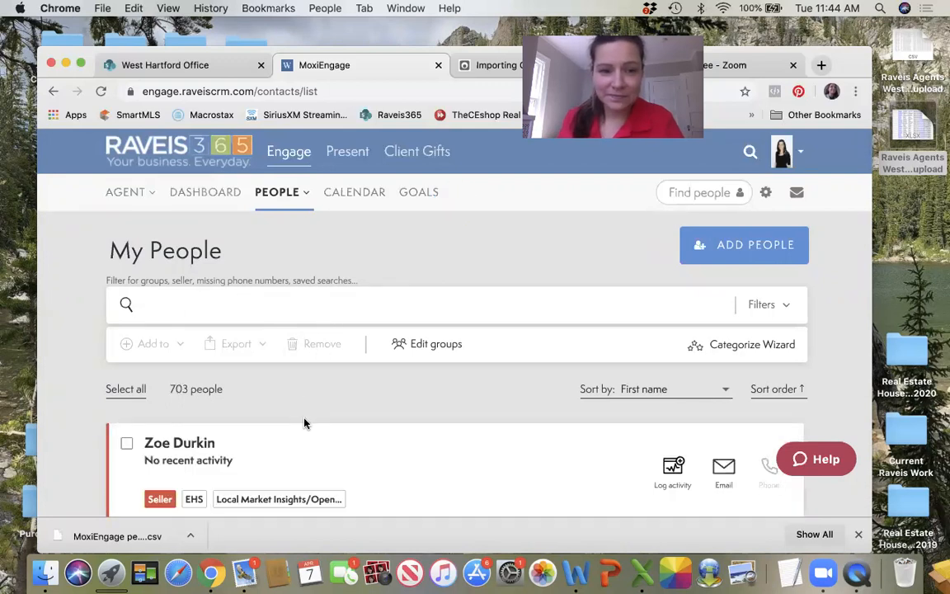
{"action": "scroll", "coordinate": [305, 421], "scroll_direction": "down", "scroll_amount": 5}
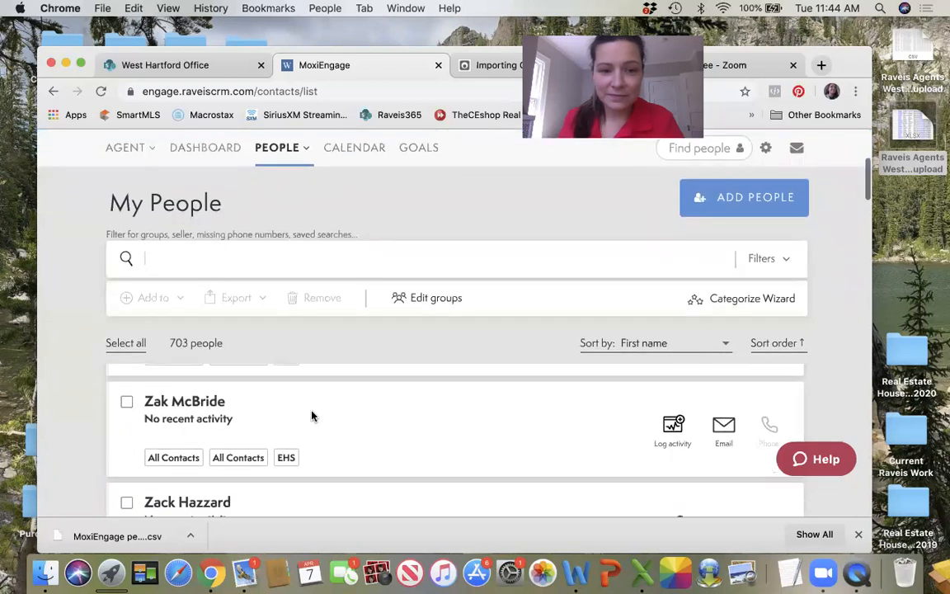
{"action": "scroll", "coordinate": [312, 415], "scroll_direction": "up", "scroll_amount": 5}
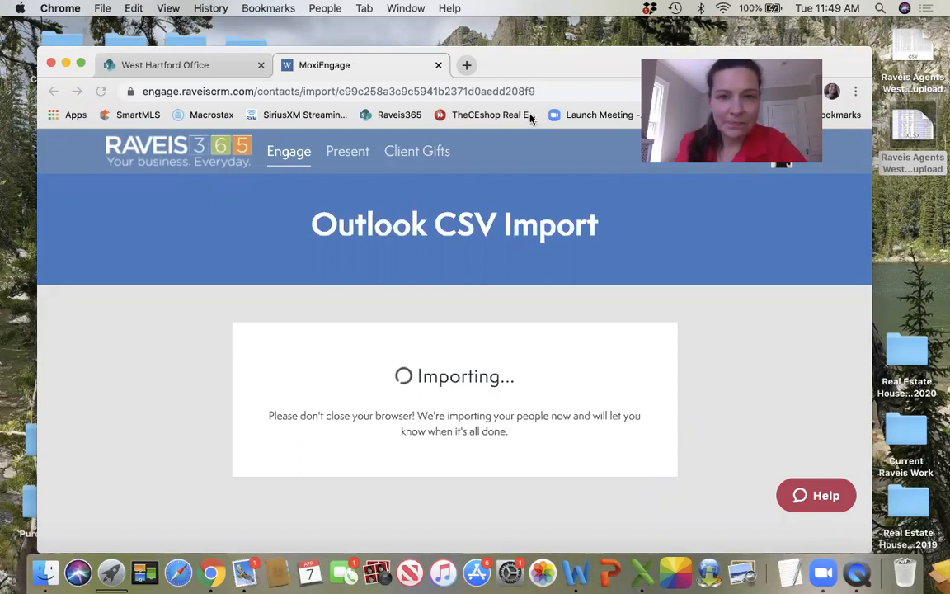
Dismiss the import summary and filter My People by the group "Imported on 04/07/20 11:47 AM".
{"action": "left_click_drag", "start_coordinate": [523, 53], "coordinate": [531, 45]}
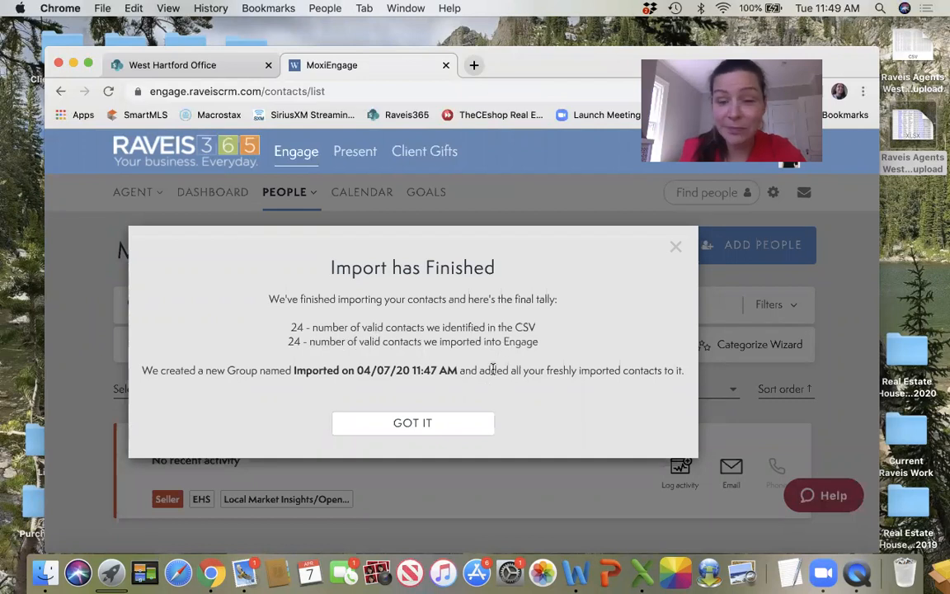
{"action": "left_click", "coordinate": [437, 425]}
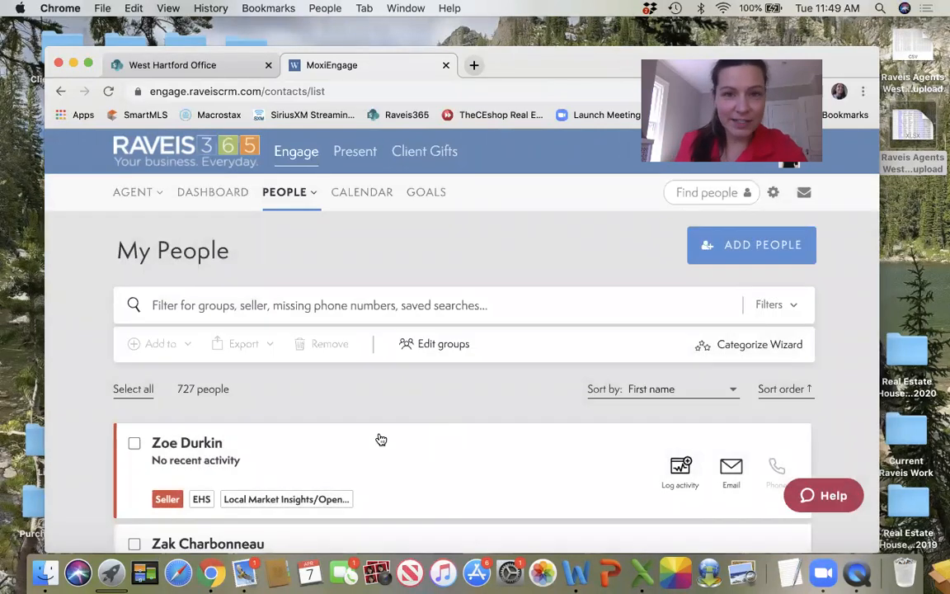
{"action": "left_click", "coordinate": [281, 311]}
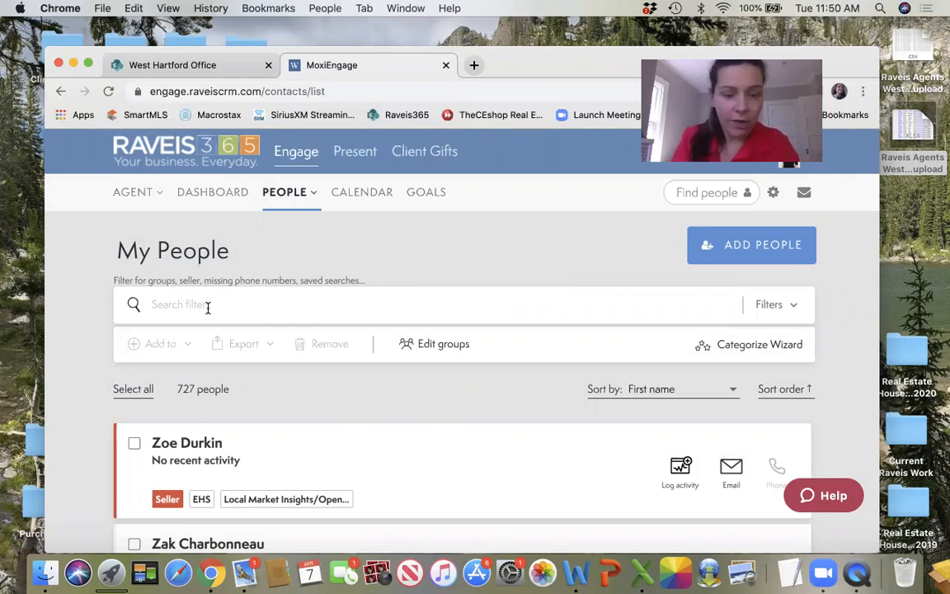
{"action": "type", "text": "import"}
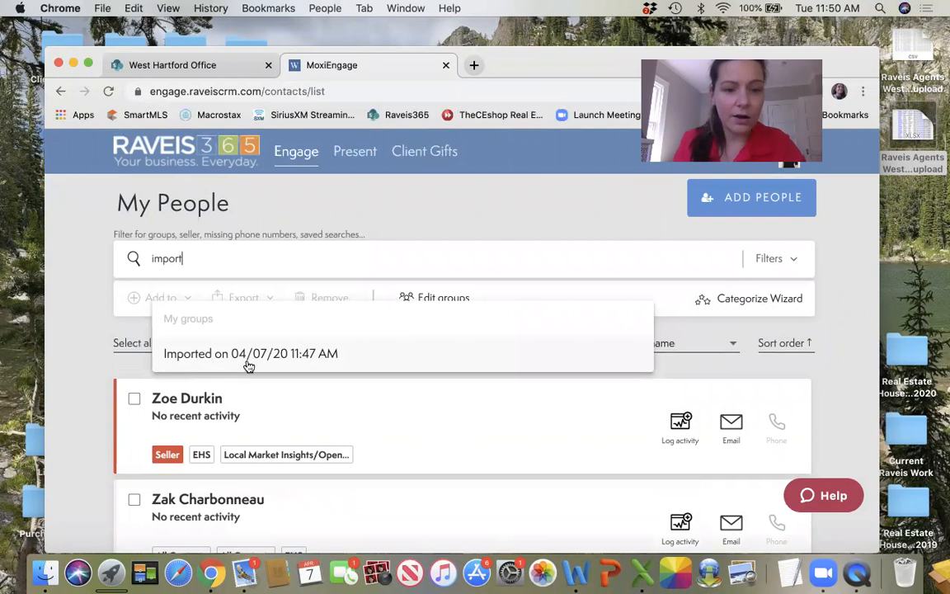
{"action": "left_click", "coordinate": [292, 355]}
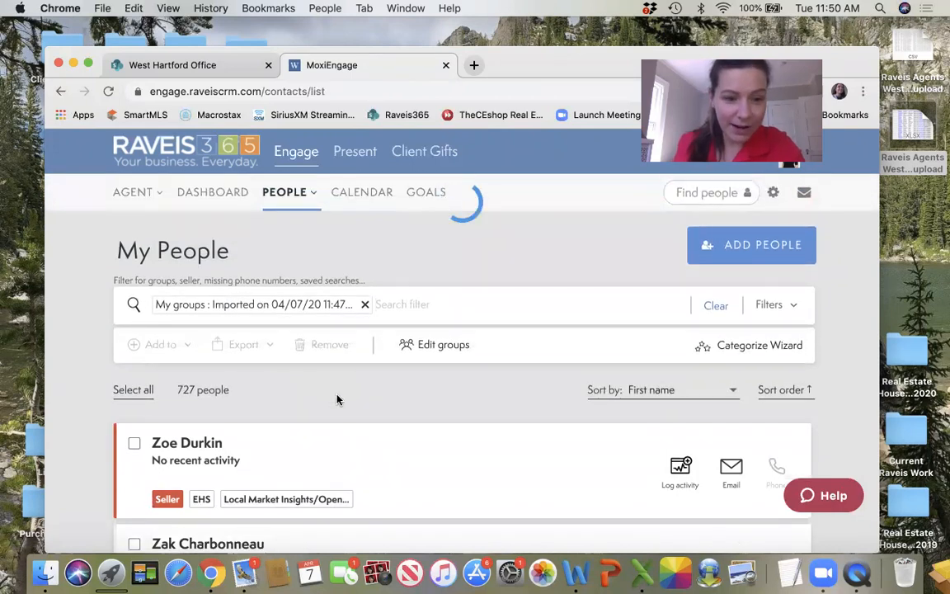
Select all contacts in the filtered import list and add them to the "West Hartford Raveis Agents" group.
{"action": "scroll", "coordinate": [337, 399], "scroll_direction": "down", "scroll_amount": 3}
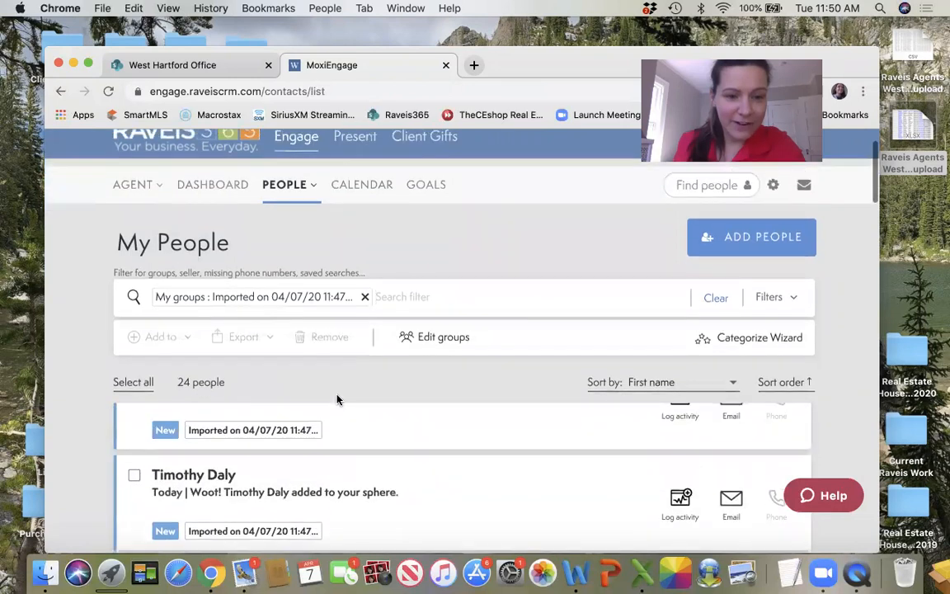
{"action": "scroll", "coordinate": [336, 399], "scroll_direction": "down", "scroll_amount": 1}
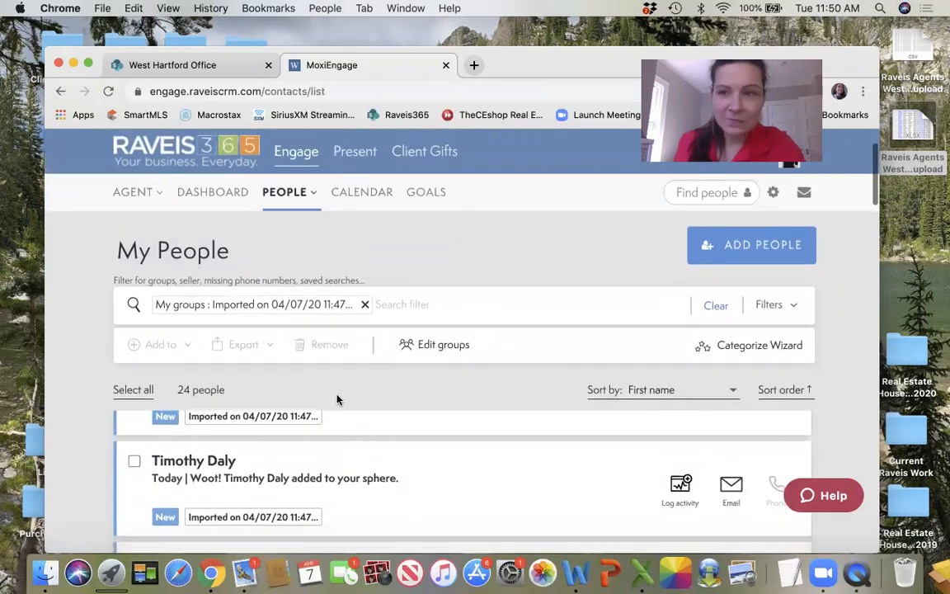
{"action": "scroll", "coordinate": [337, 399], "scroll_direction": "down", "scroll_amount": 4}
{"action": "scroll", "coordinate": [337, 400], "scroll_direction": "down", "scroll_amount": 5}
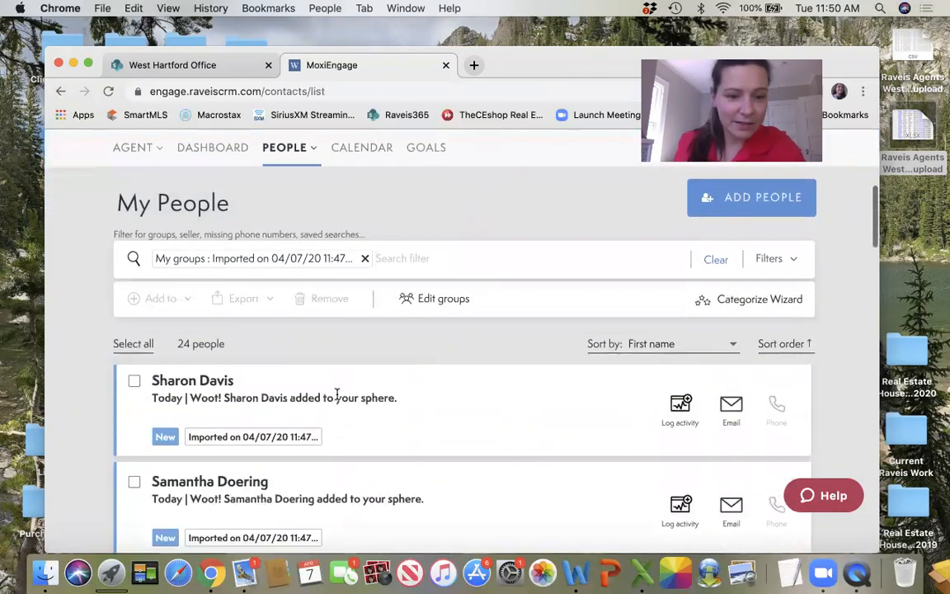
{"action": "scroll", "coordinate": [336, 400], "scroll_direction": "down", "scroll_amount": 1}
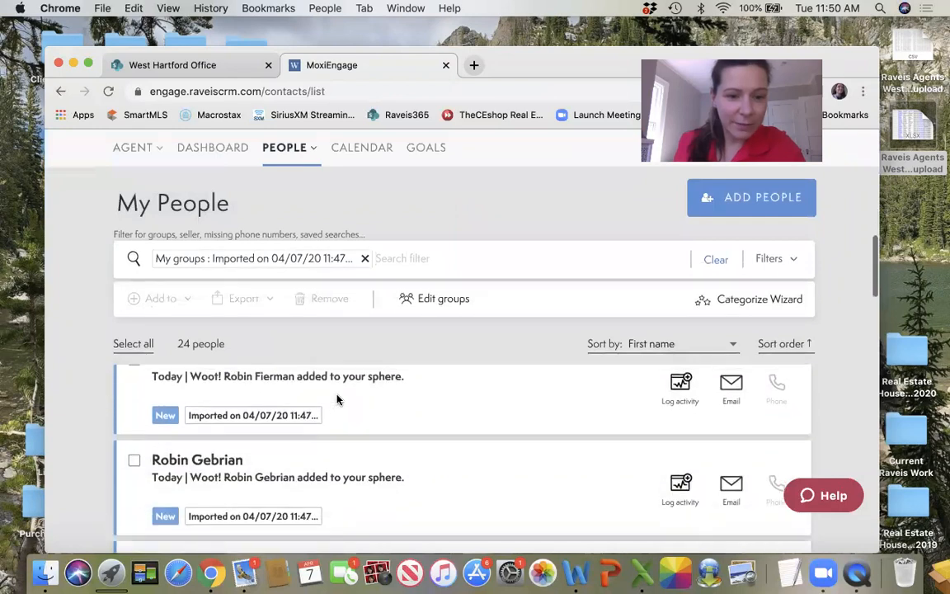
{"action": "scroll", "coordinate": [142, 371], "scroll_direction": "up", "scroll_amount": 2}
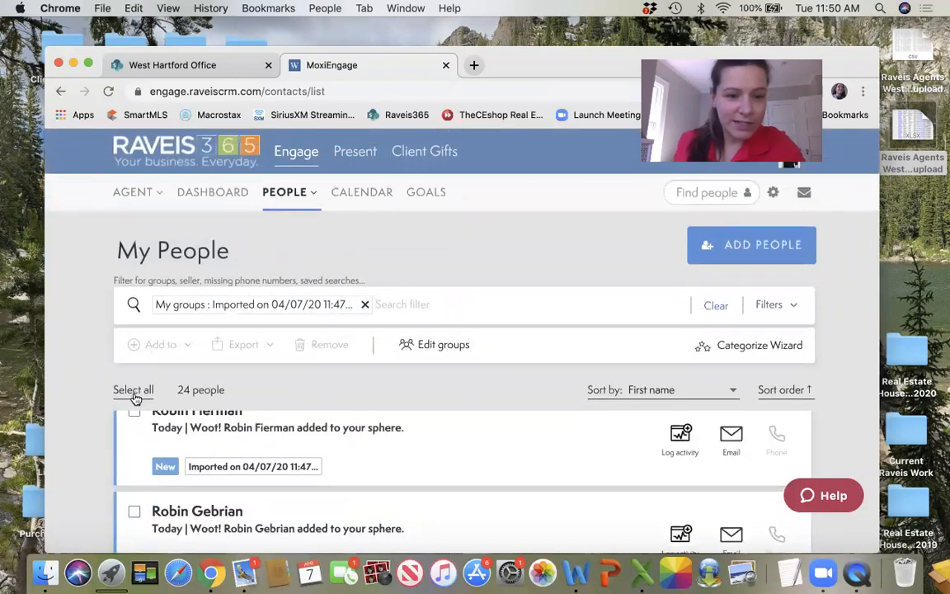
{"action": "left_click", "coordinate": [134, 390]}
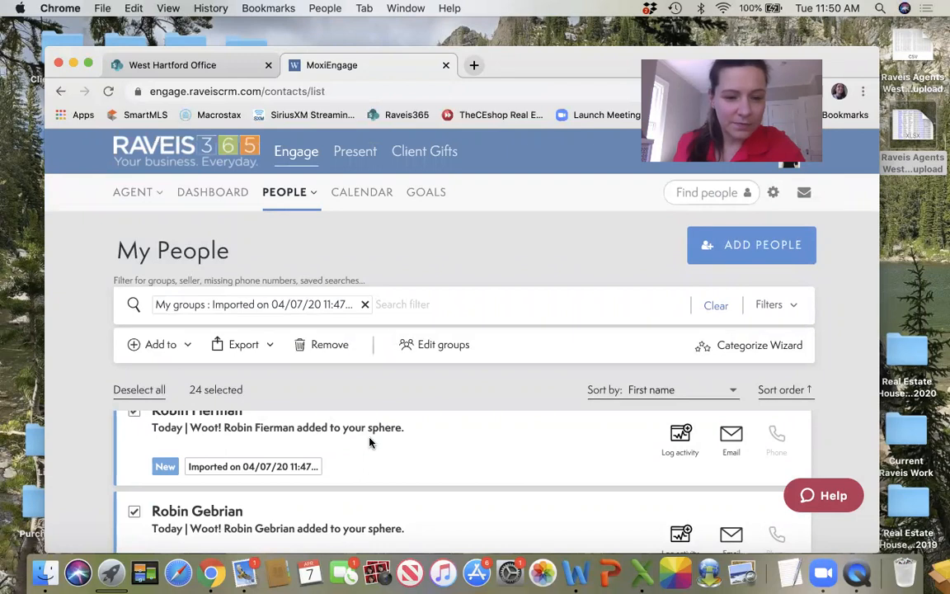
{"action": "scroll", "coordinate": [369, 443], "scroll_direction": "down", "scroll_amount": 5}
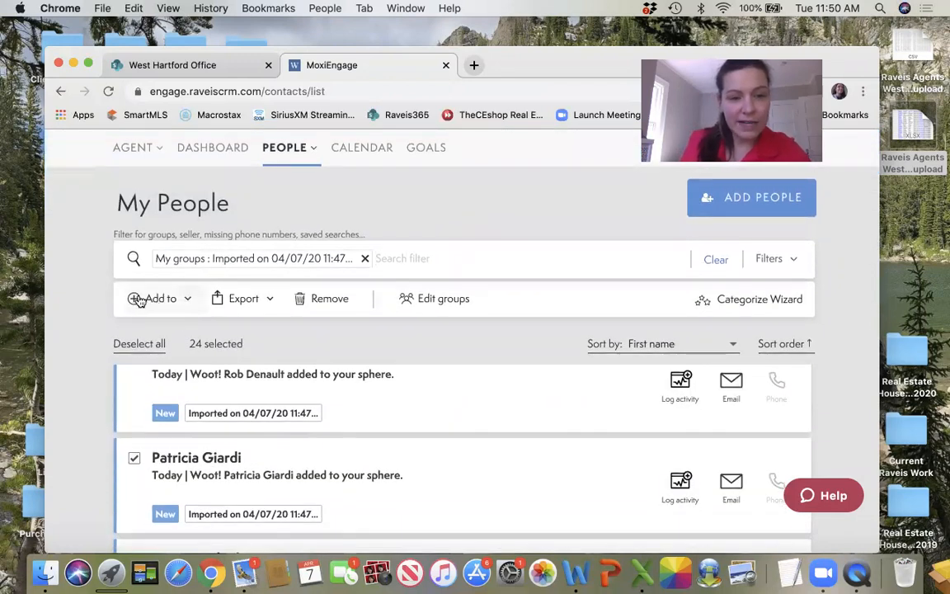
{"action": "left_click", "coordinate": [187, 302]}
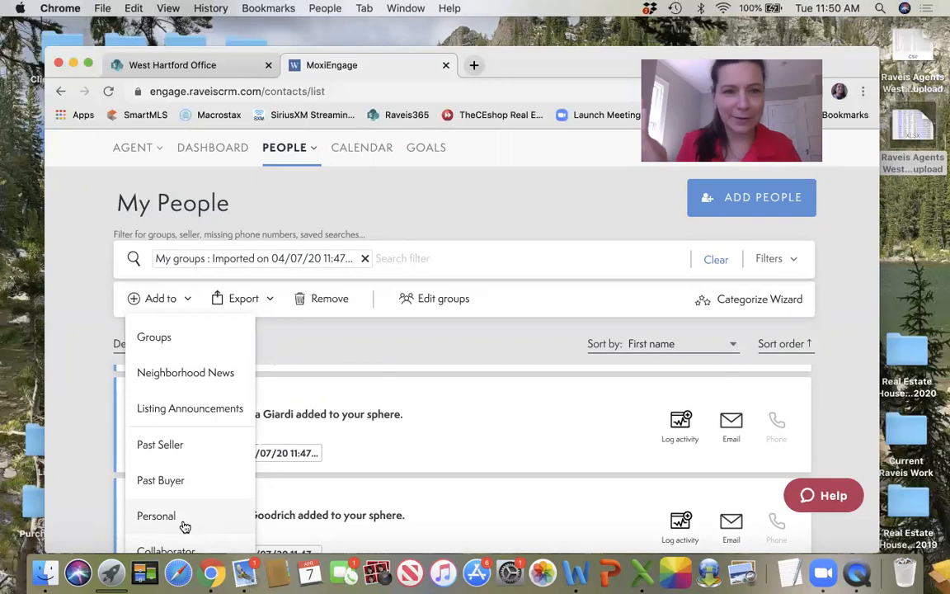
{"action": "left_click", "coordinate": [169, 339]}
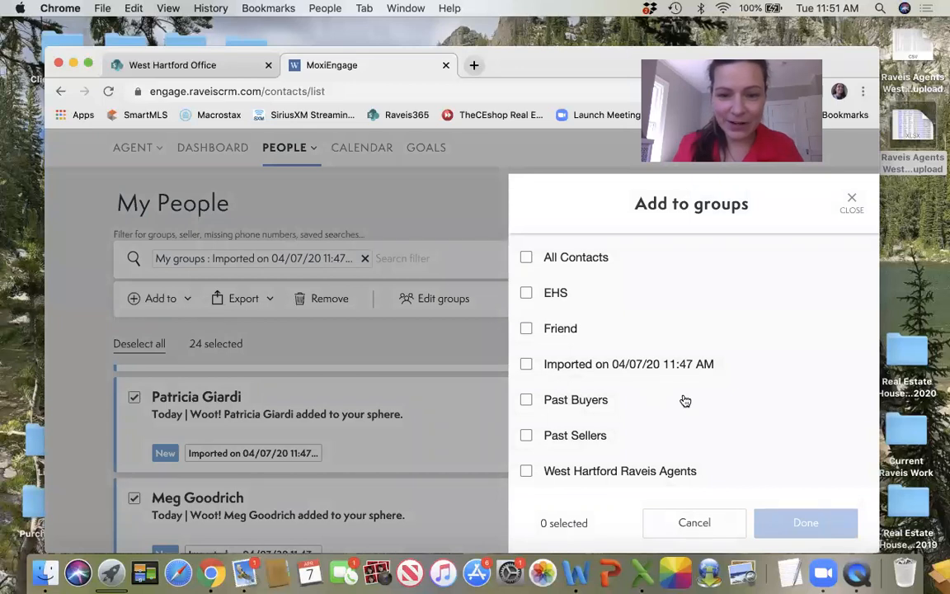
{"action": "left_click", "coordinate": [528, 471]}
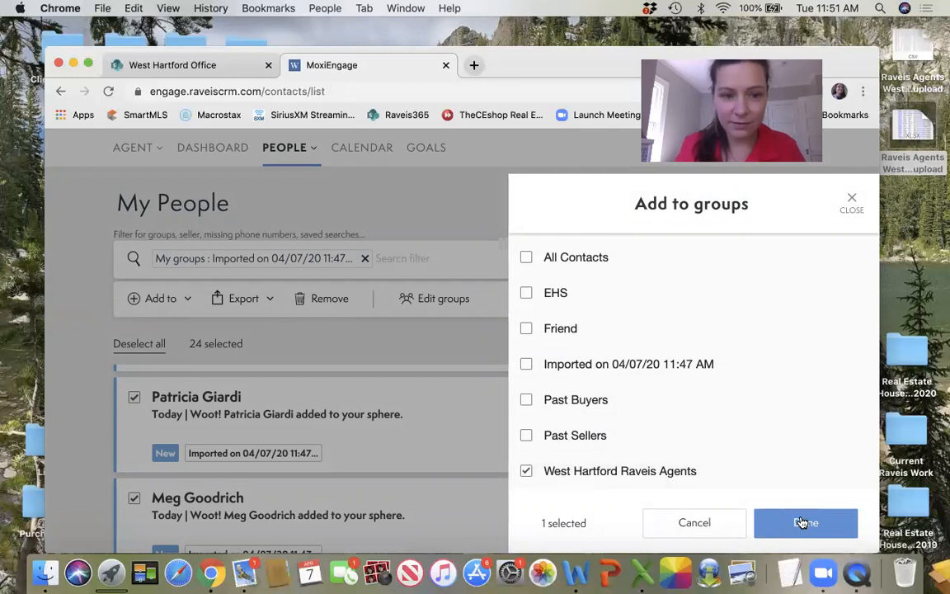
{"action": "left_click", "coordinate": [801, 523]}
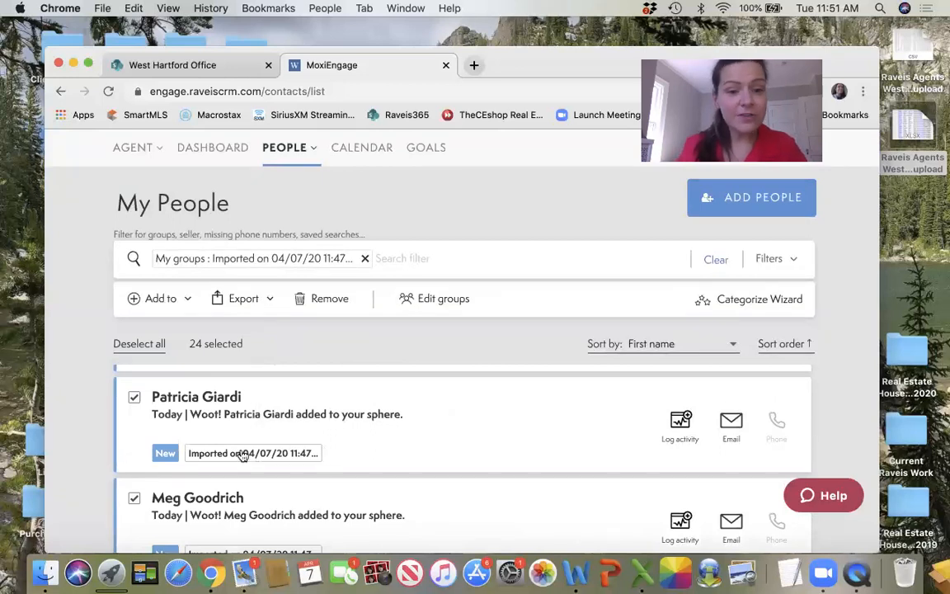
Check the group labels on the imported contacts, deselect them all and remove the import group filter.
{"action": "scroll", "coordinate": [241, 454], "scroll_direction": "up", "scroll_amount": 3}
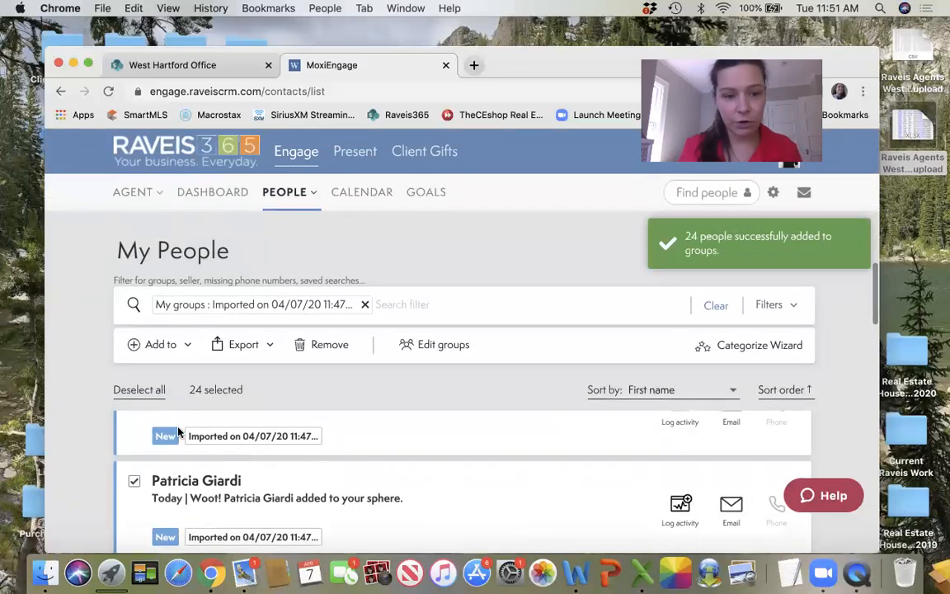
{"action": "scroll", "coordinate": [177, 432], "scroll_direction": "down", "scroll_amount": 5}
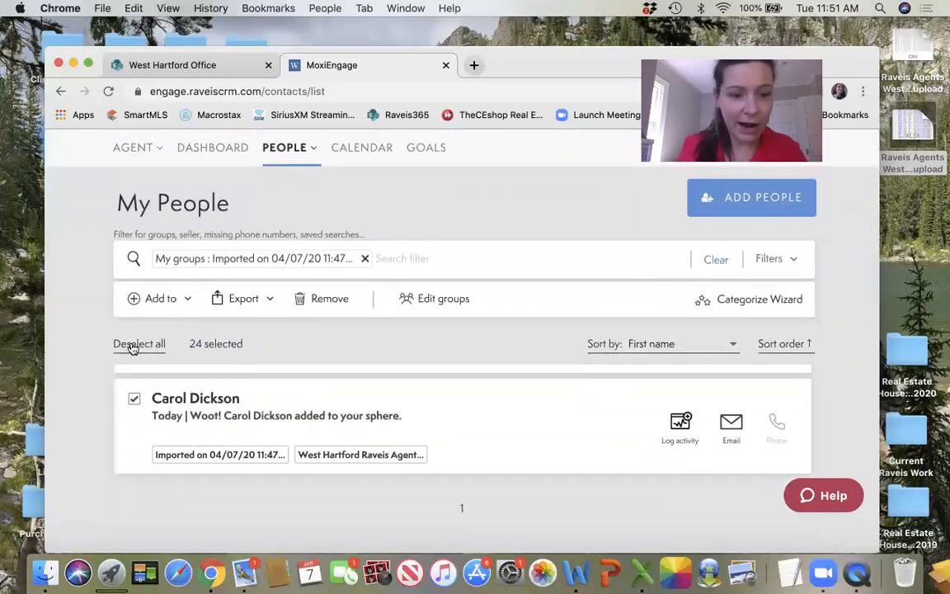
{"action": "left_click", "coordinate": [144, 344]}
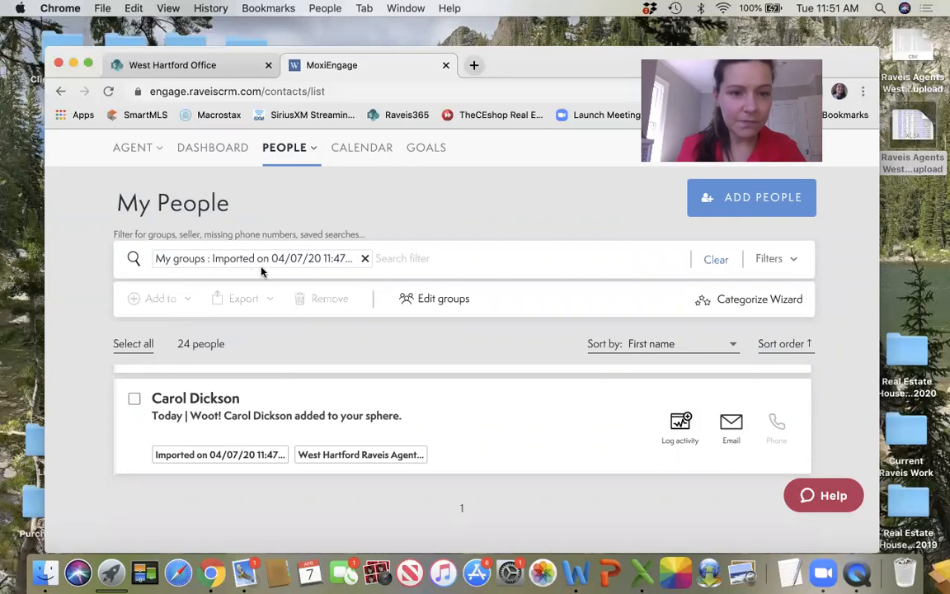
{"action": "left_click", "coordinate": [363, 258]}
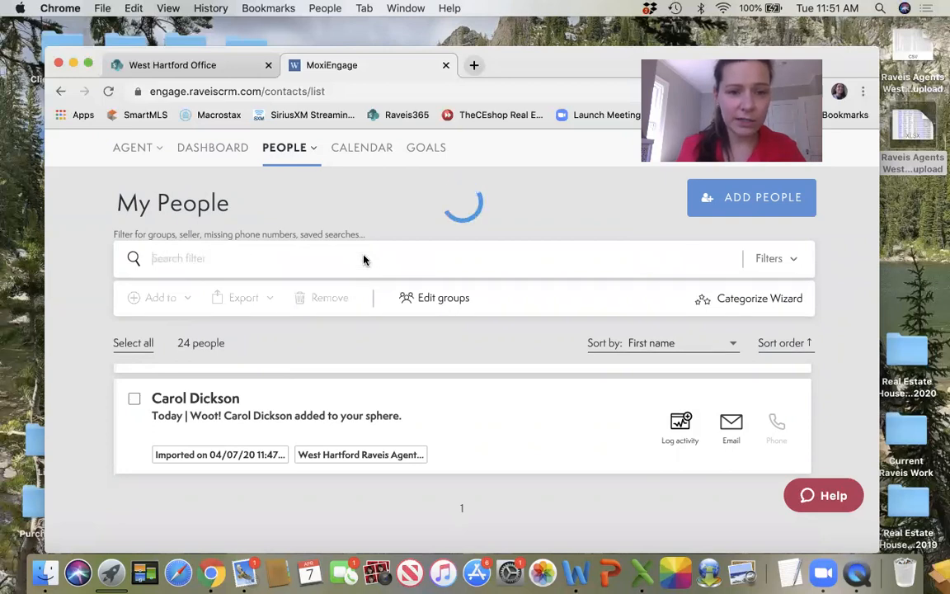
{"action": "left_click", "coordinate": [235, 257]}
{"action": "type", "text": "ipo"}
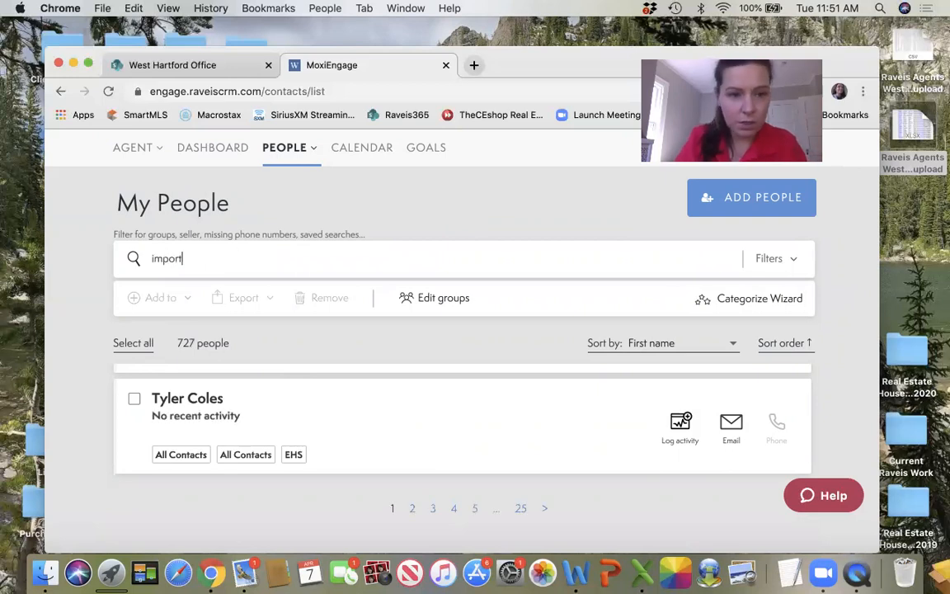
{"action": "key", "text": "Return"}
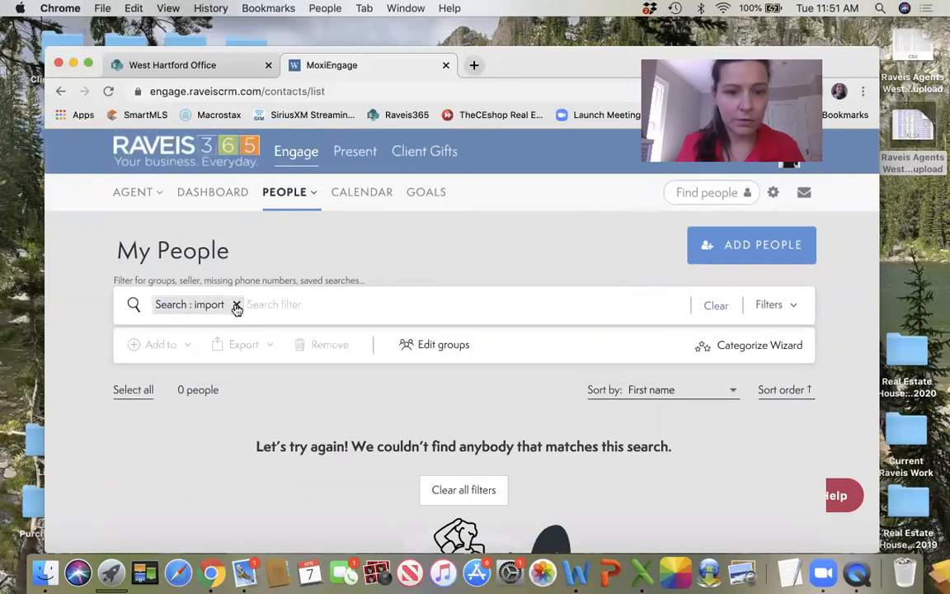
{"action": "left_click", "coordinate": [237, 306]}
Filter My People by the "Imported on 04/07/20 11:47 AM" group again and check the contacts' group labels.
{"action": "type", "text": "i"}
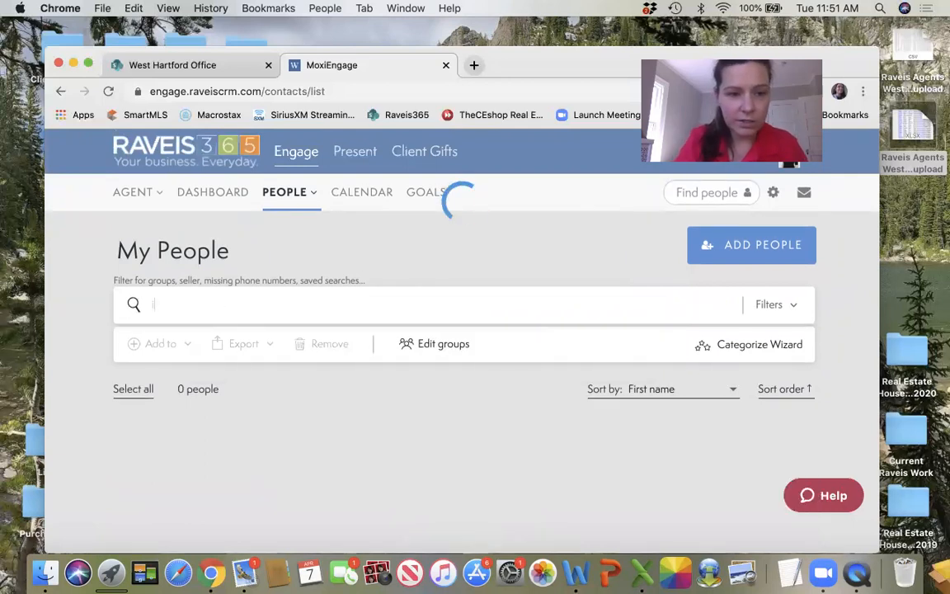
{"action": "type", "text": "mport"}
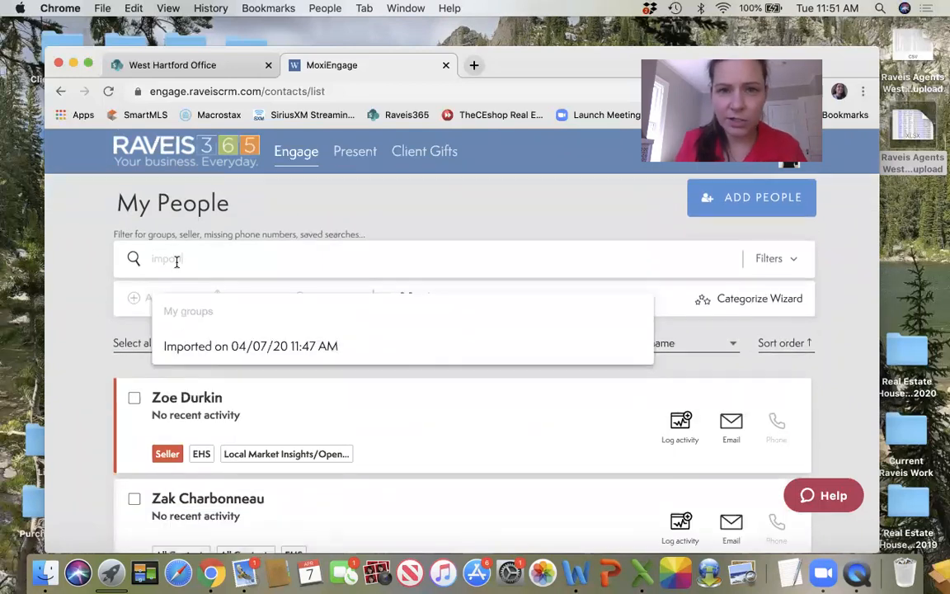
{"action": "left_click", "coordinate": [224, 346]}
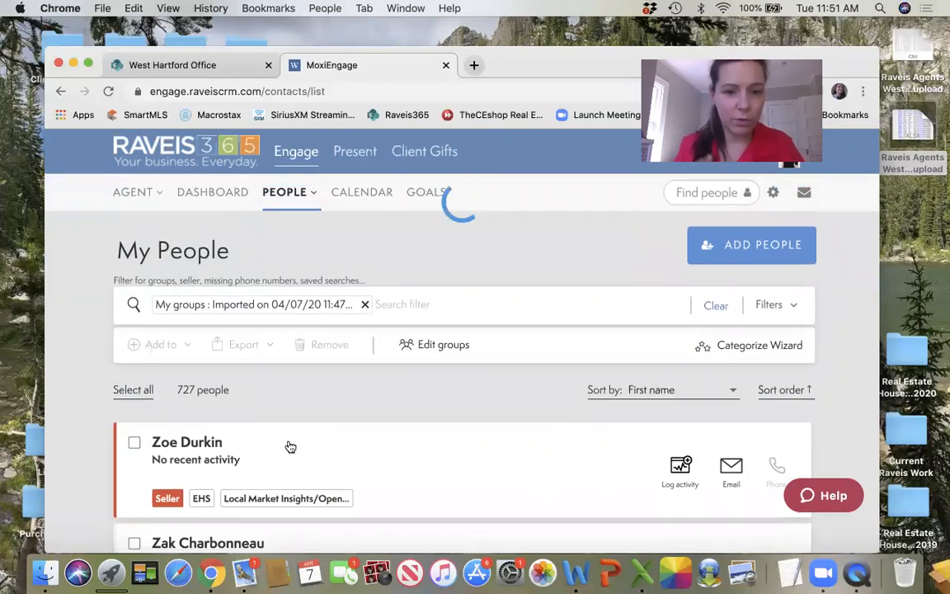
{"action": "scroll", "coordinate": [289, 446], "scroll_direction": "down", "scroll_amount": 2}
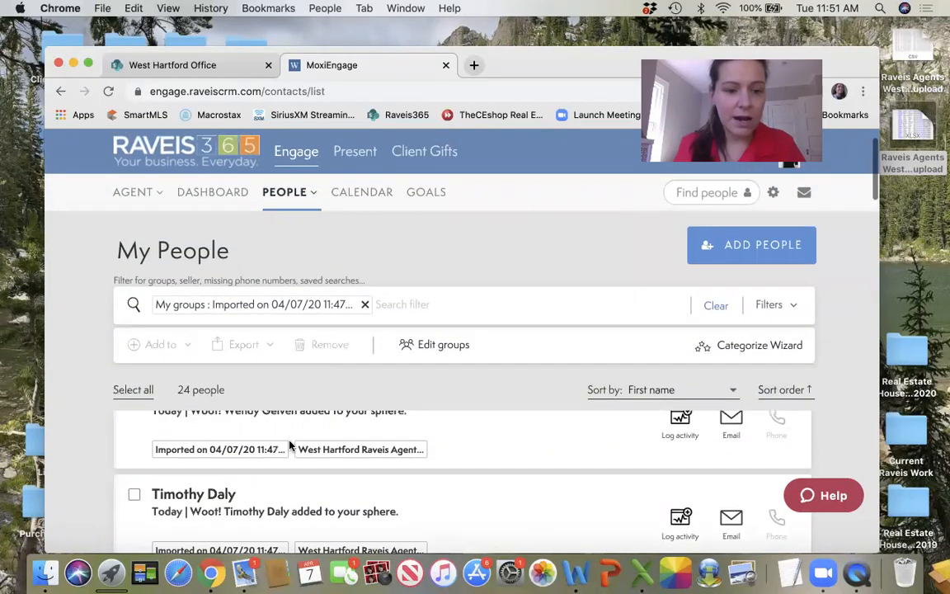
{"action": "scroll", "coordinate": [288, 418], "scroll_direction": "up", "scroll_amount": 1}
Select three individual contacts in the filtered import list and view the groups available for them, without assigning any.
{"action": "left_click", "coordinate": [135, 429]}
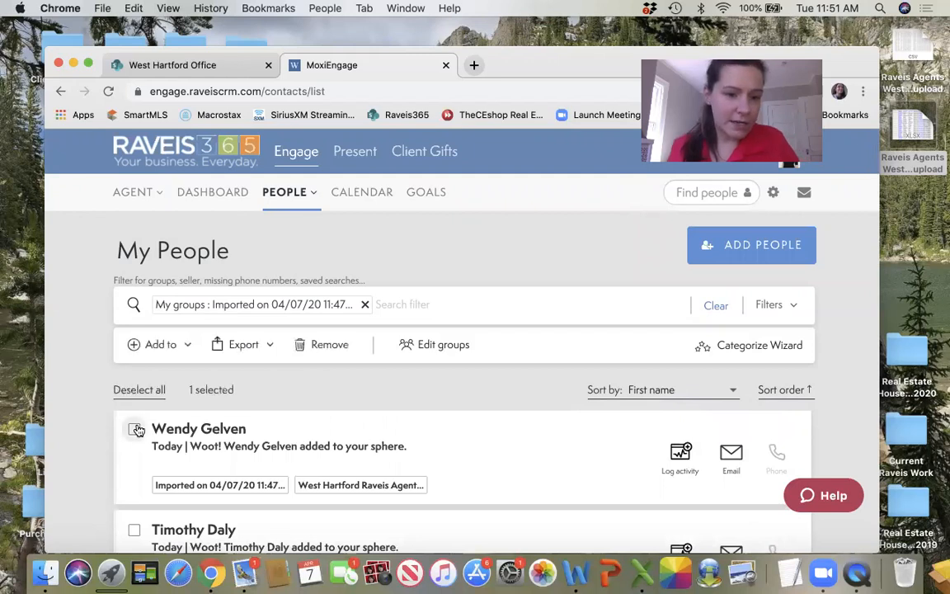
{"action": "scroll", "coordinate": [140, 445], "scroll_direction": "down", "scroll_amount": 5}
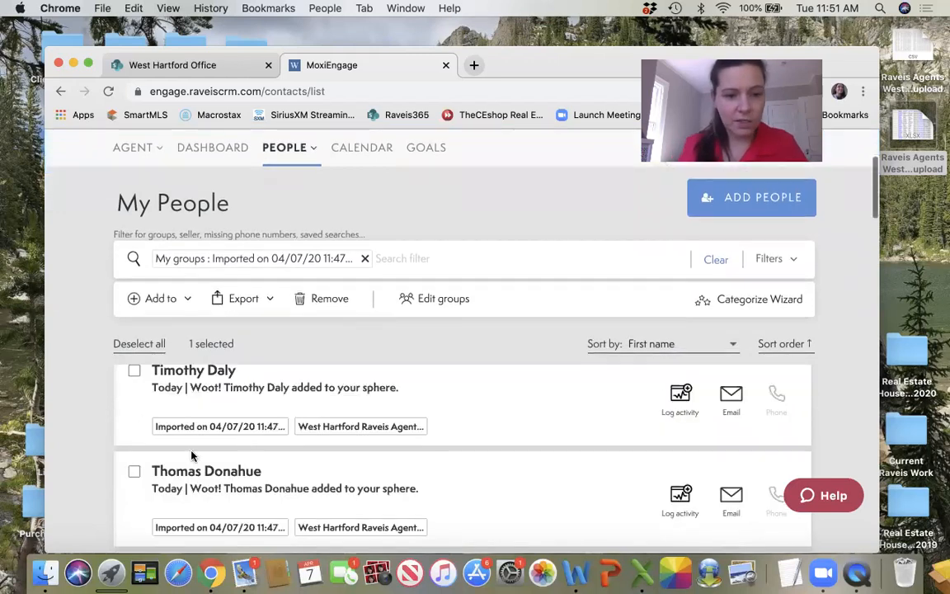
{"action": "left_click", "coordinate": [136, 472]}
{"action": "scroll", "coordinate": [256, 471], "scroll_direction": "down", "scroll_amount": 4}
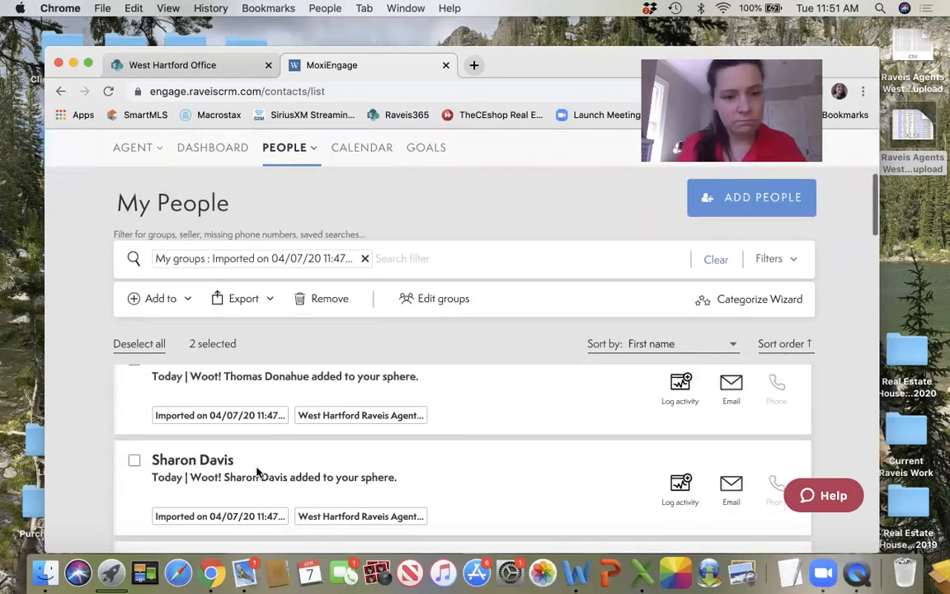
{"action": "left_click", "coordinate": [134, 423]}
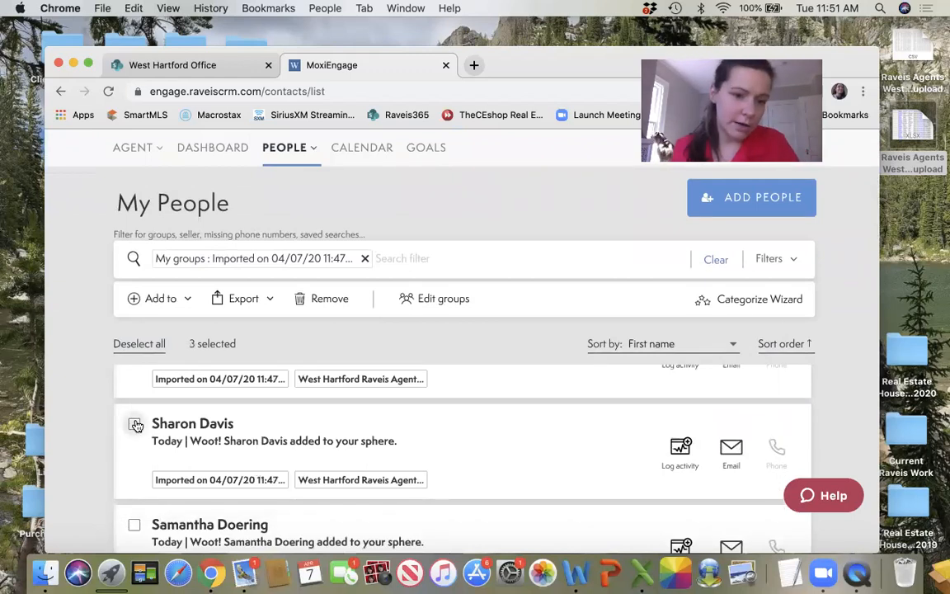
{"action": "left_click", "coordinate": [182, 302]}
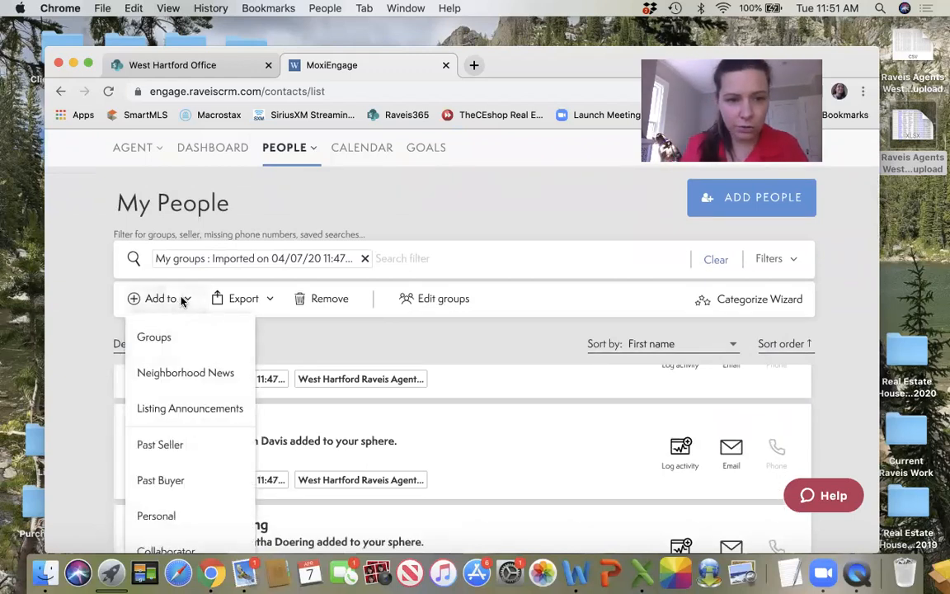
{"action": "left_click", "coordinate": [155, 338]}
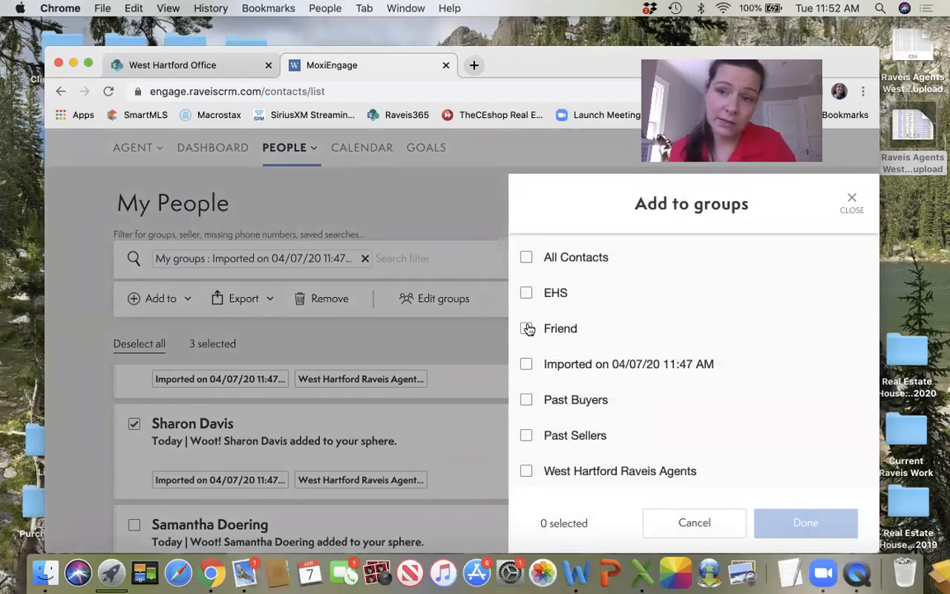
{"action": "left_click", "coordinate": [850, 201]}
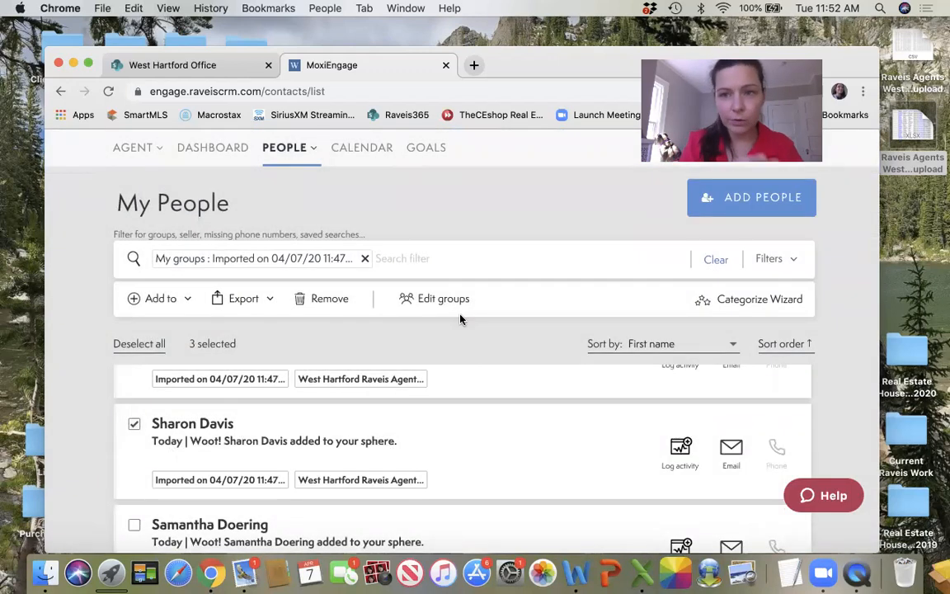
Deselect the last ticked contact and look through the rest of the imported list.
{"action": "left_click", "coordinate": [135, 425]}
{"action": "scroll", "coordinate": [138, 434], "scroll_direction": "down", "scroll_amount": 3}
{"action": "scroll", "coordinate": [138, 435], "scroll_direction": "down", "scroll_amount": 2}
{"action": "scroll", "coordinate": [138, 435], "scroll_direction": "up", "scroll_amount": 1}
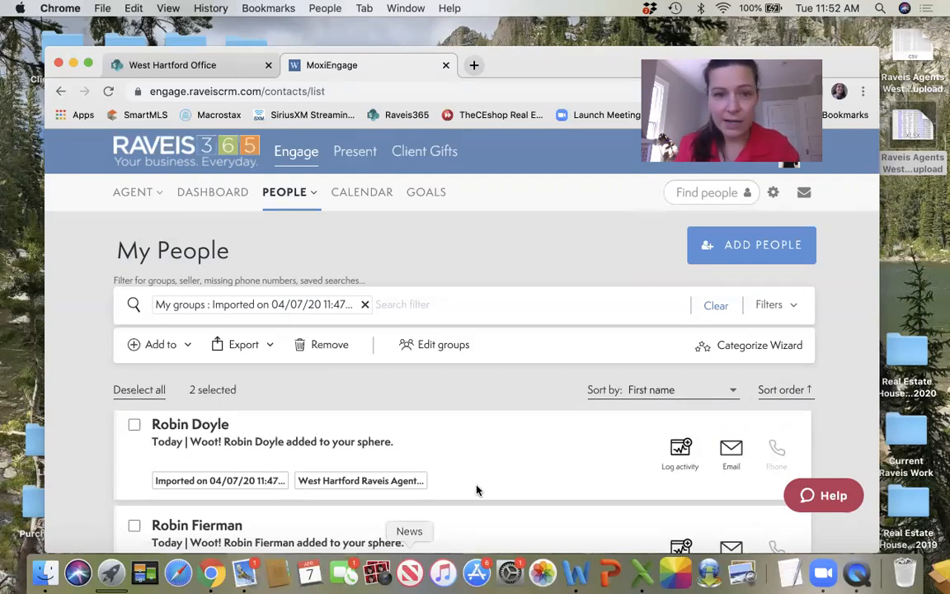
{"action": "mouse_move", "coordinate": [272, 197]}
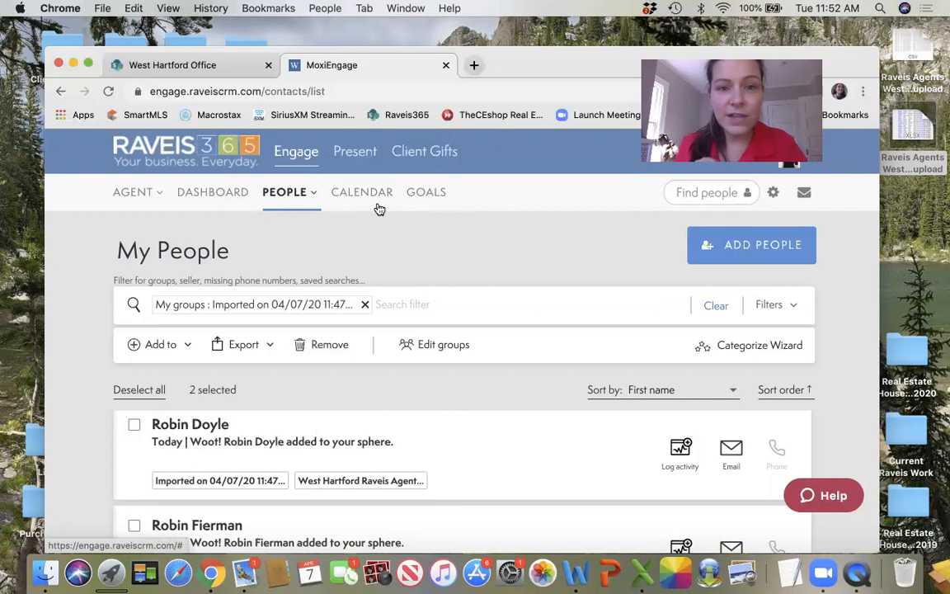
Go to Present, open the "Reaching Out" presentation for editing and look over its cover page.
{"action": "left_click", "coordinate": [348, 151]}
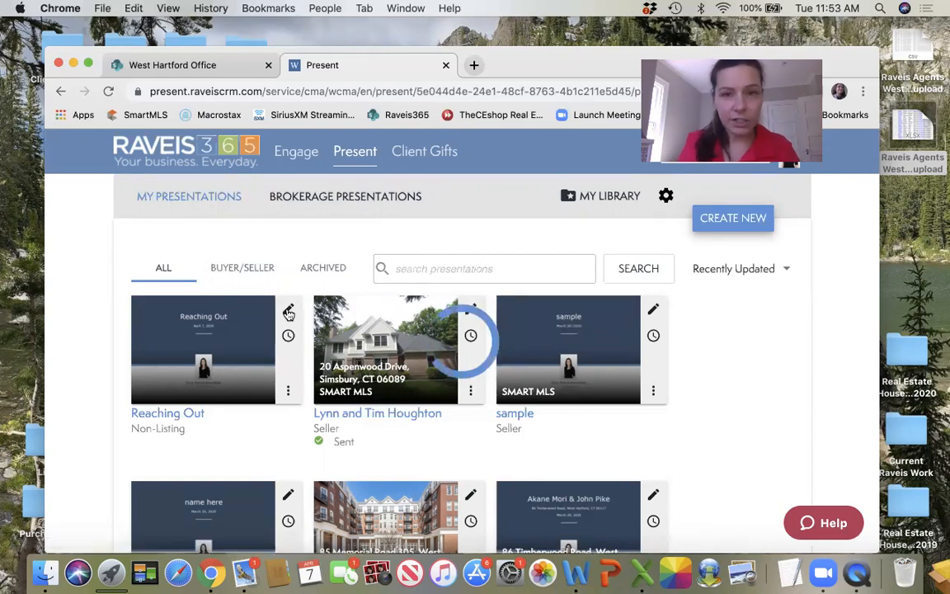
{"action": "scroll", "coordinate": [600, 394], "scroll_direction": "down", "scroll_amount": 3}
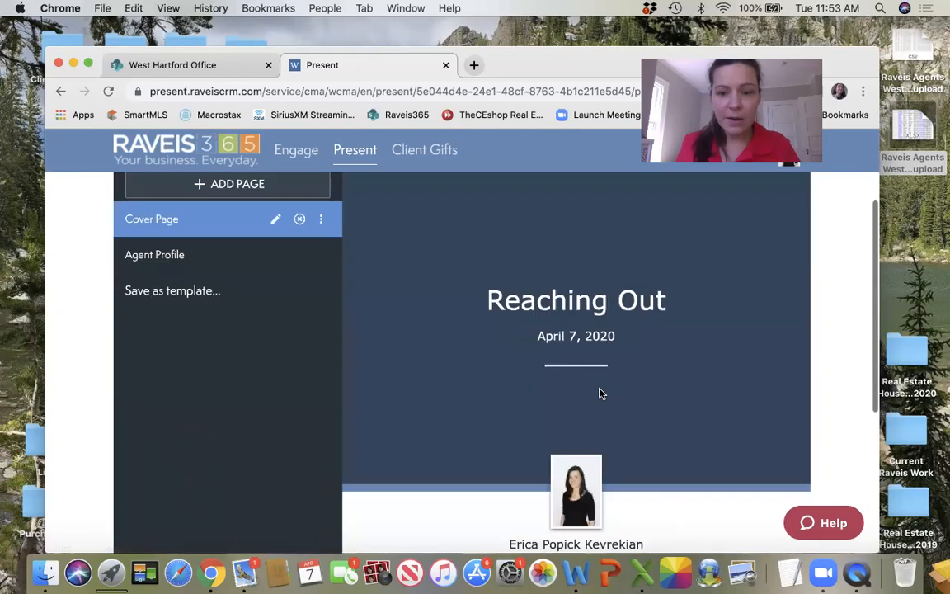
{"action": "scroll", "coordinate": [600, 393], "scroll_direction": "down", "scroll_amount": 5}
{"action": "scroll", "coordinate": [601, 393], "scroll_direction": "up", "scroll_amount": 8}
{"action": "scroll", "coordinate": [601, 393], "scroll_direction": "down", "scroll_amount": 1}
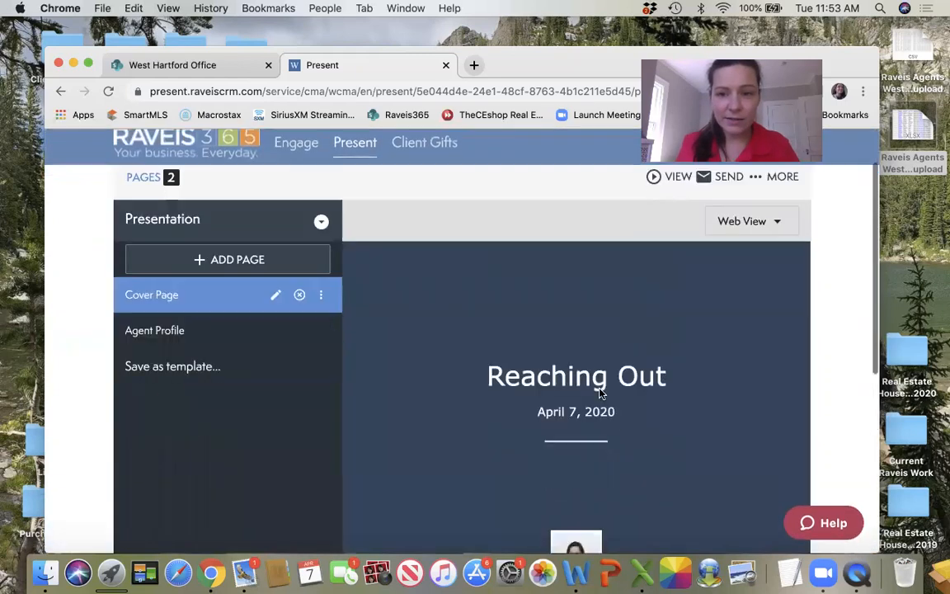
{"action": "scroll", "coordinate": [599, 393], "scroll_direction": "up", "scroll_amount": 1}
Preview the "Reaching Out" presentation in web format and review its cover and agent profile pages.
{"action": "left_click", "coordinate": [740, 249]}
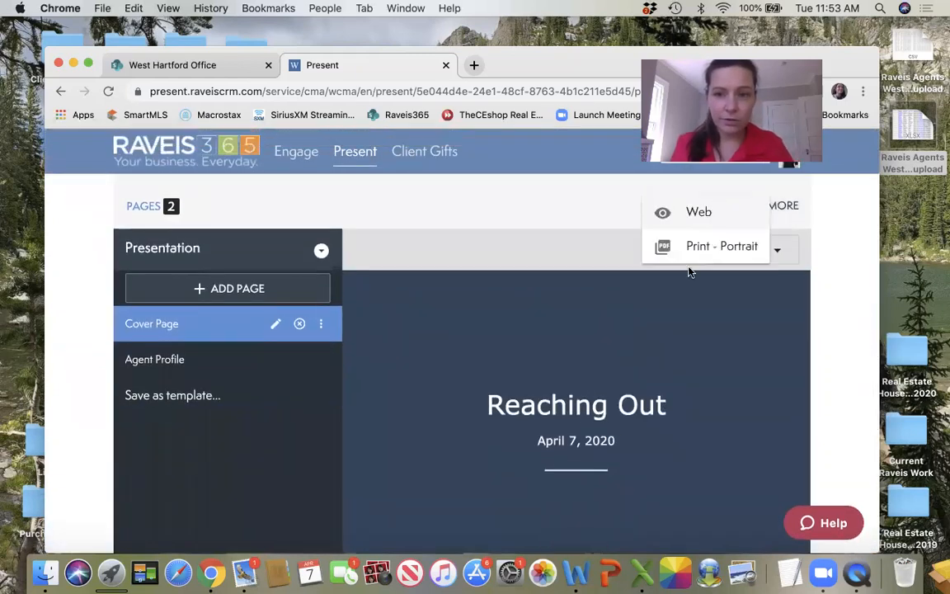
{"action": "left_click", "coordinate": [697, 214]}
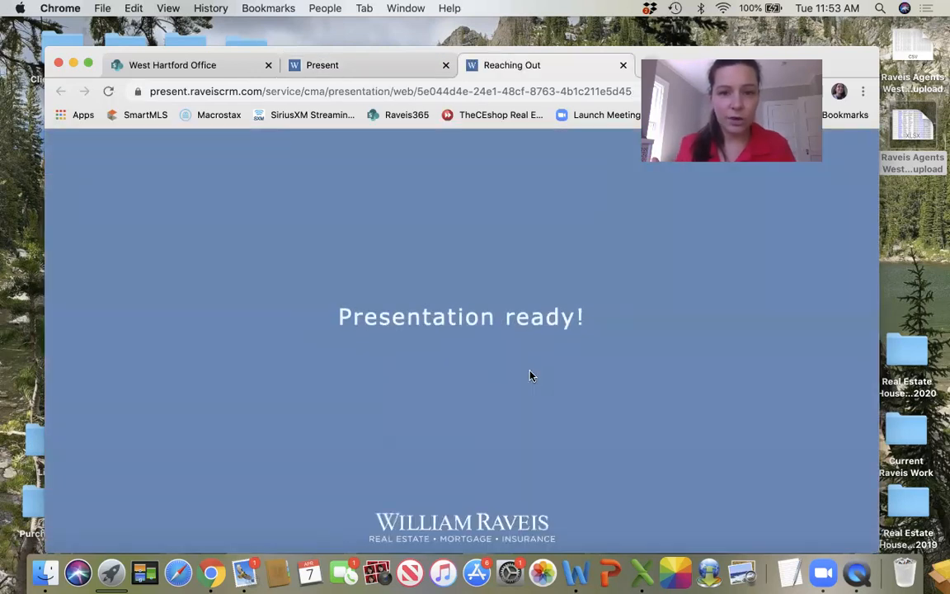
{"action": "scroll", "coordinate": [531, 376], "scroll_direction": "down", "scroll_amount": 3}
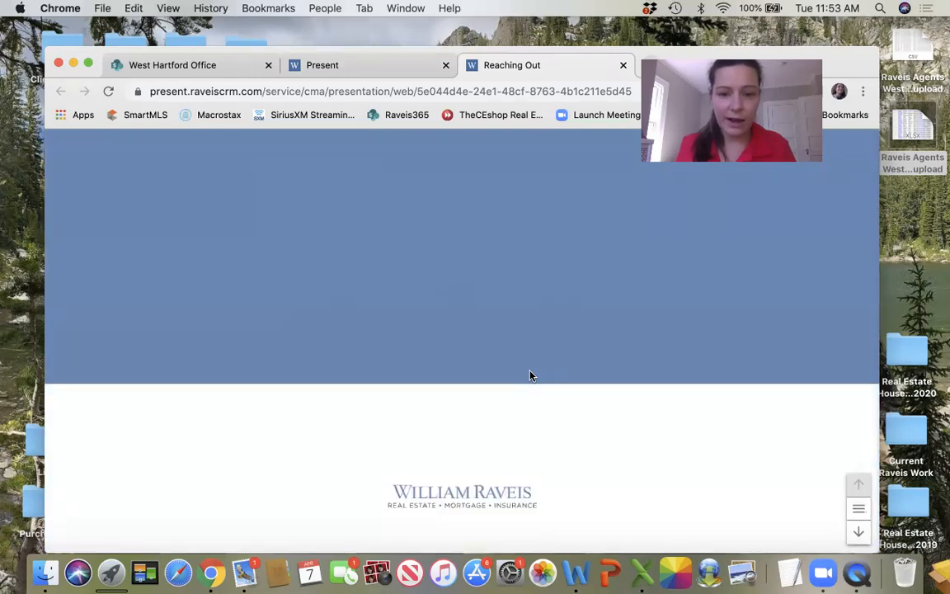
{"action": "scroll", "coordinate": [531, 376], "scroll_direction": "down", "scroll_amount": 1}
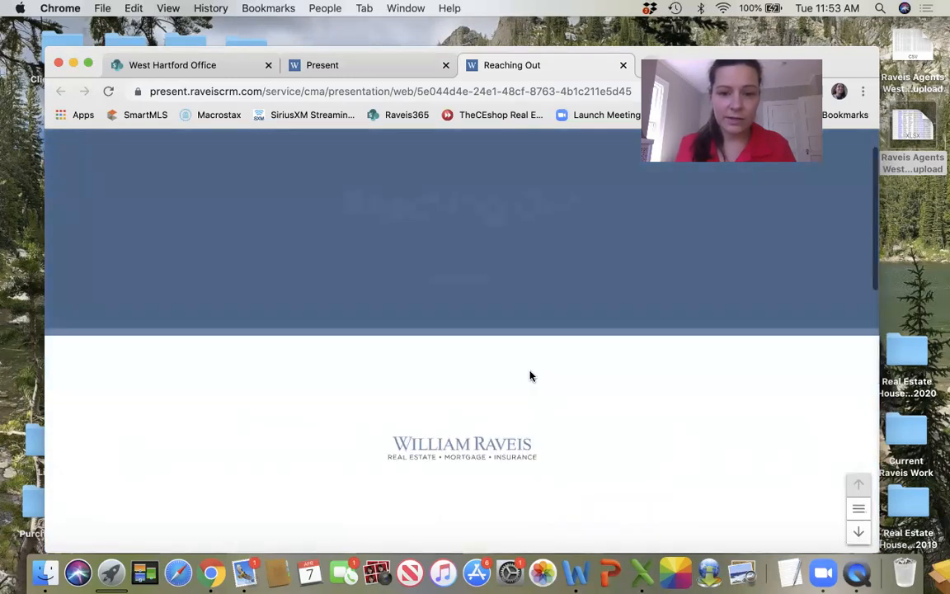
{"action": "scroll", "coordinate": [531, 376], "scroll_direction": "down", "scroll_amount": 5}
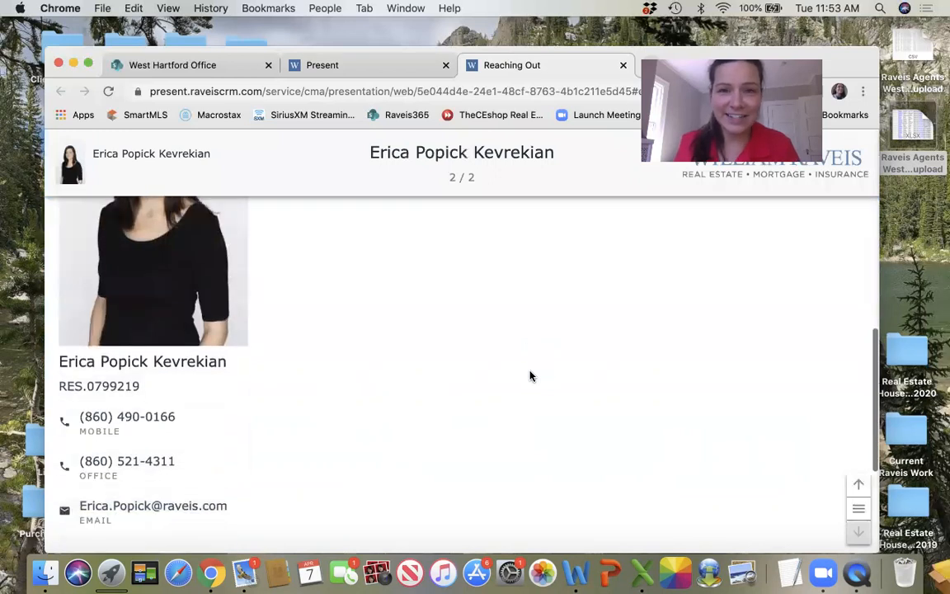
{"action": "scroll", "coordinate": [527, 306], "scroll_direction": "up", "scroll_amount": 5}
{"action": "scroll", "coordinate": [528, 306], "scroll_direction": "up", "scroll_amount": 3}
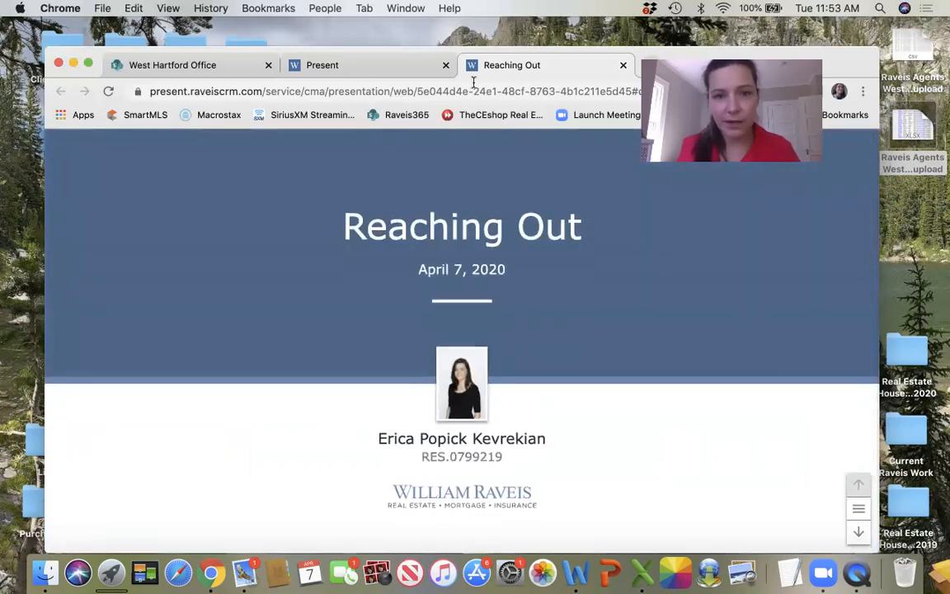
Draft an email of the presentation with Send PDF enabled, addressed to the "West Hartford Raveis Agents" group, and discard it.
{"action": "left_click", "coordinate": [416, 66]}
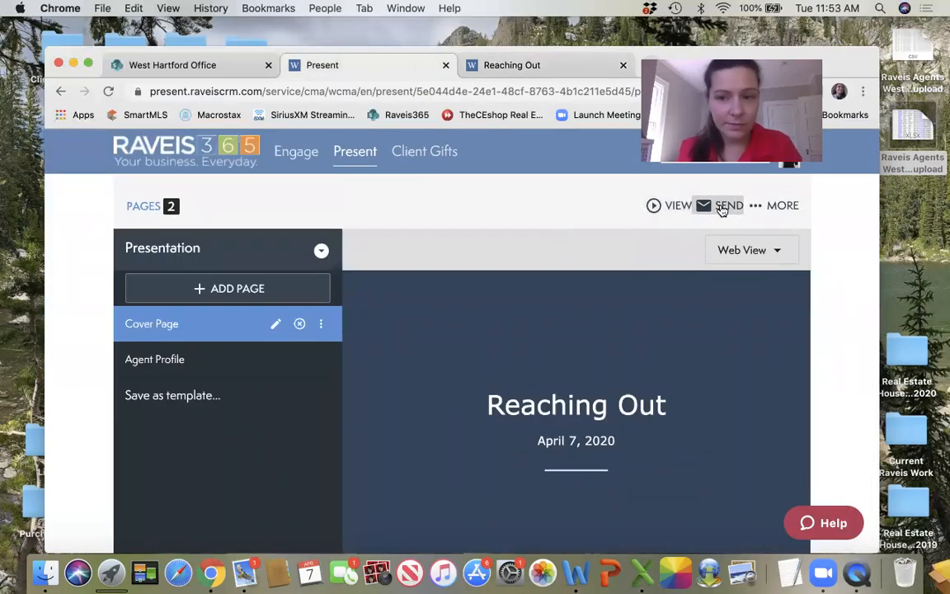
{"action": "left_click", "coordinate": [720, 207]}
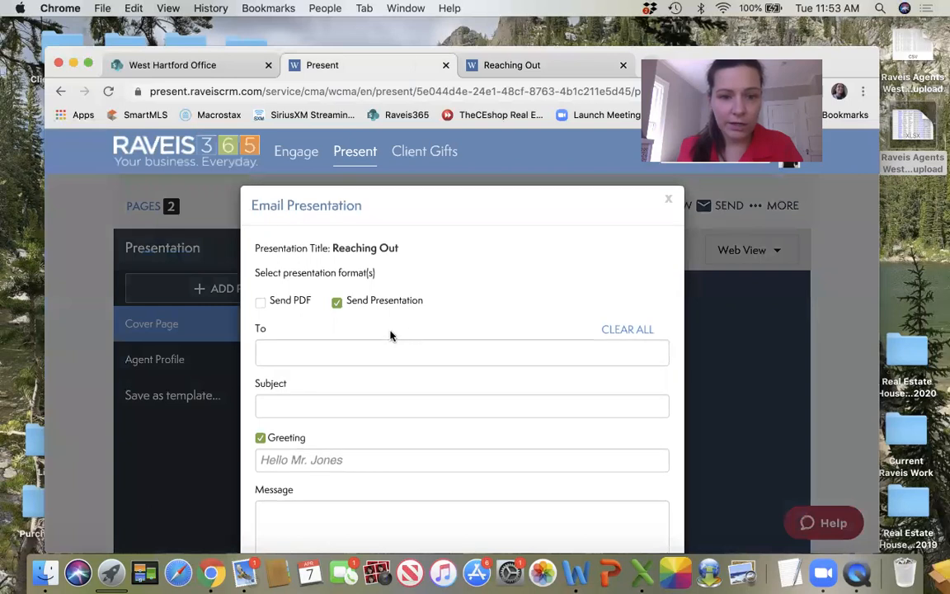
{"action": "left_click", "coordinate": [261, 303]}
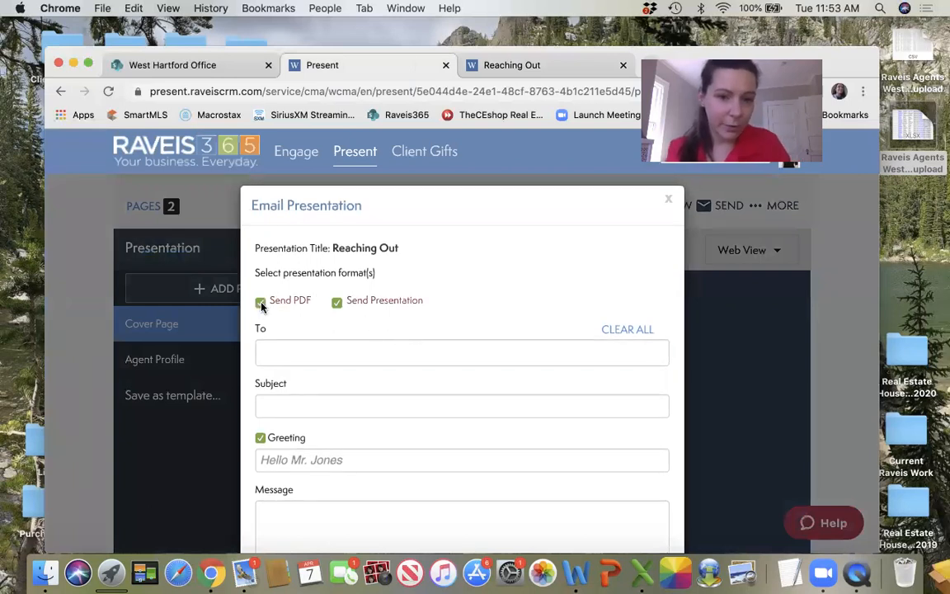
{"action": "left_click", "coordinate": [366, 354]}
{"action": "type", "text": "west"}
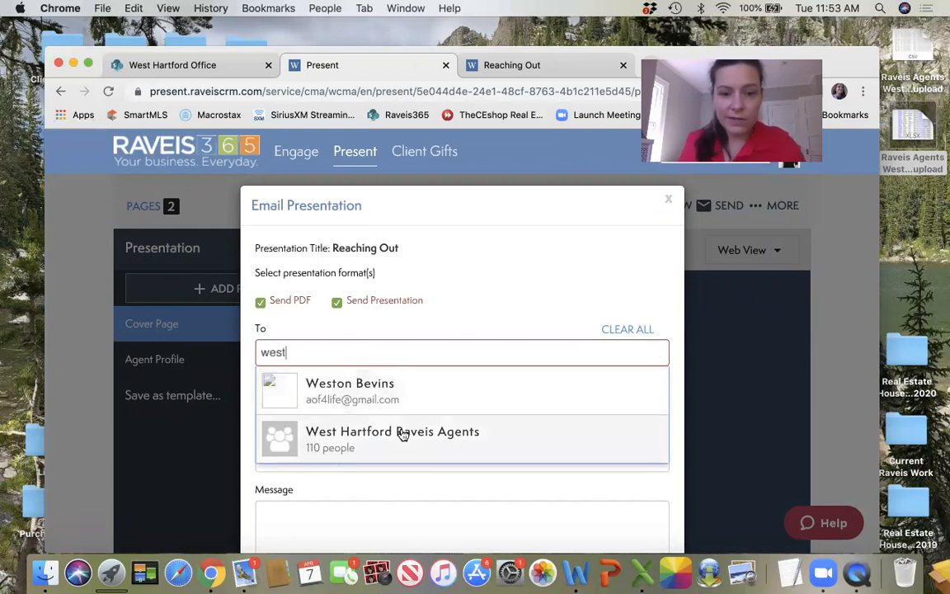
{"action": "left_click", "coordinate": [402, 435]}
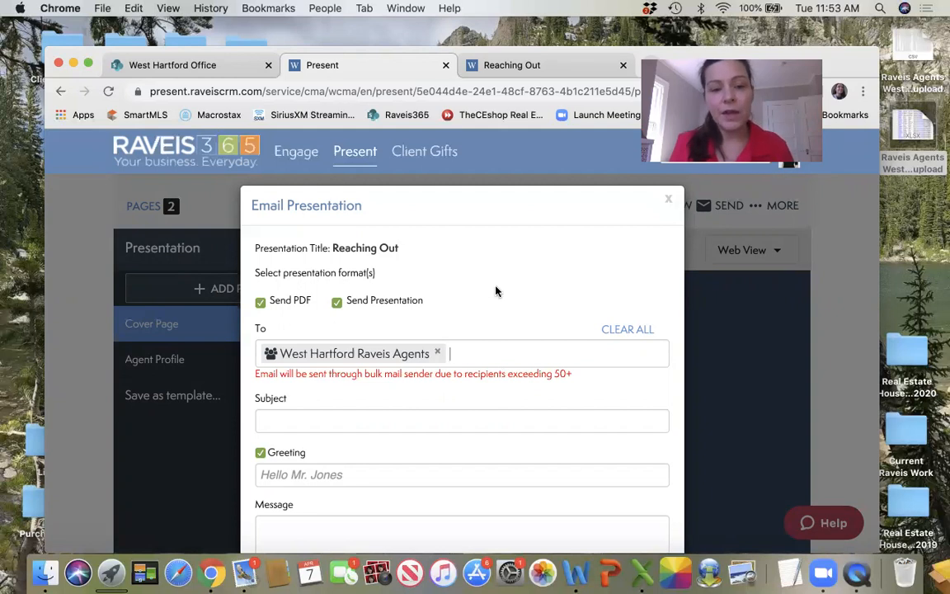
{"action": "left_click", "coordinate": [669, 202]}
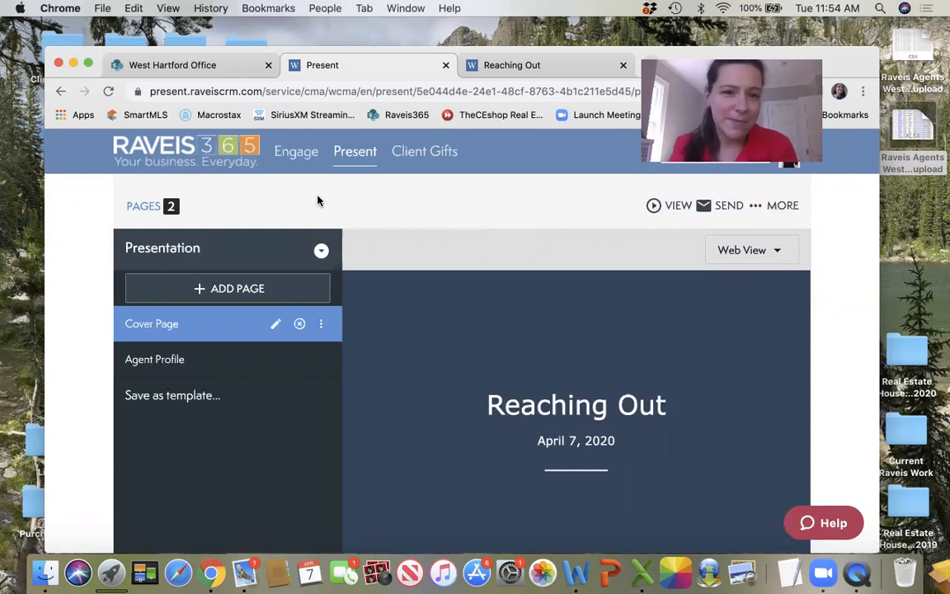
Return to Engage and switch to the West Hartford Office SharePoint page.
{"action": "left_click", "coordinate": [290, 156]}
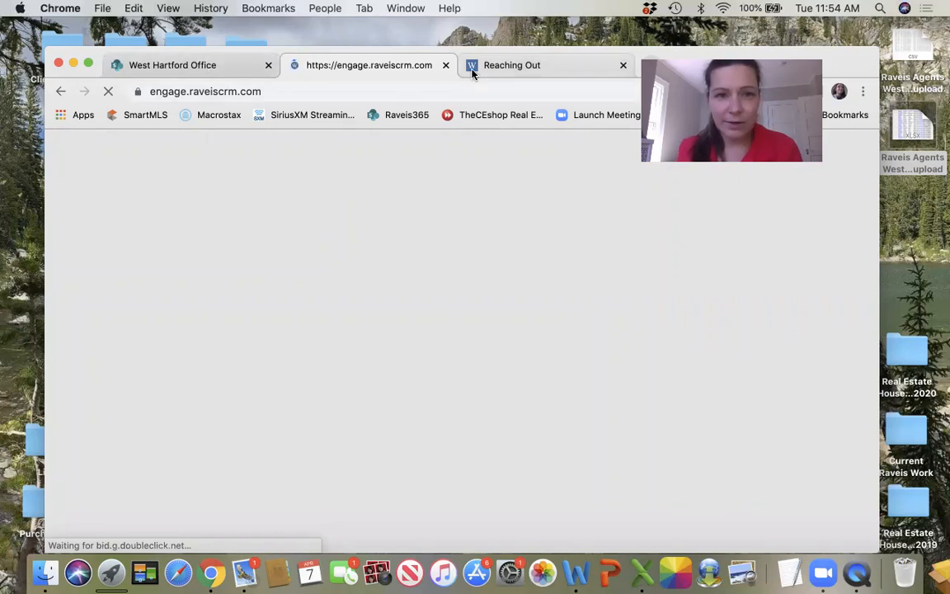
{"action": "left_click", "coordinate": [212, 66]}
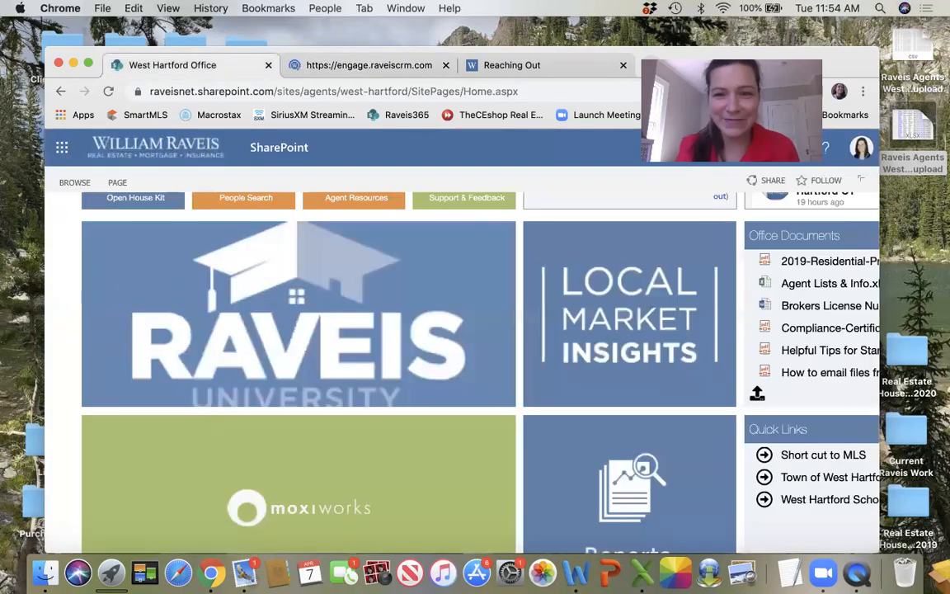